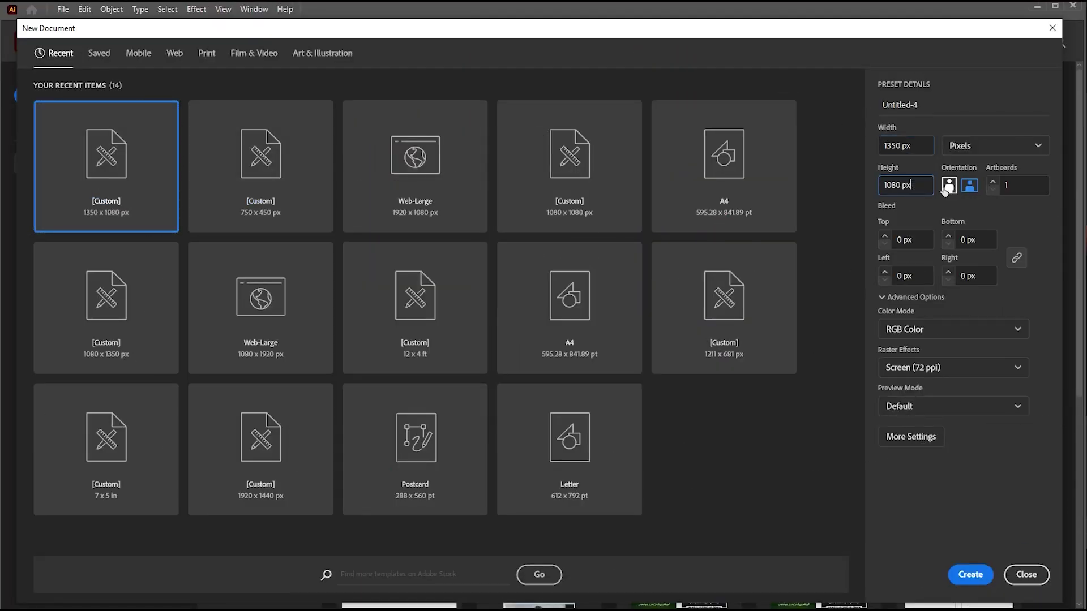
- Create the new 1080 × 1350 px portrait document, Untitled-4
{"action": "left_click", "coordinate": [971, 576]}
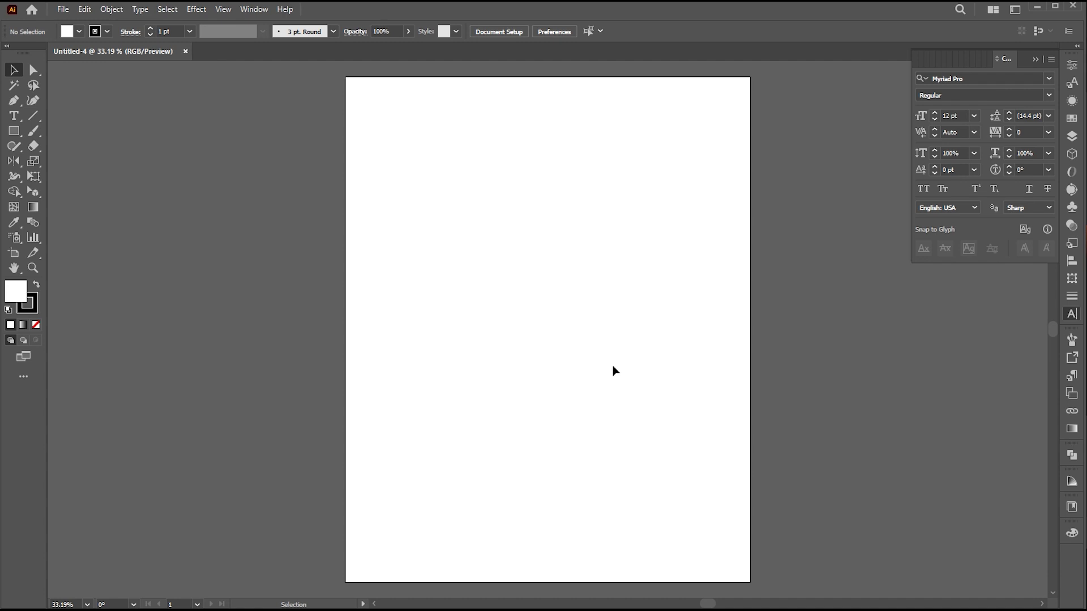
- Draw a rectangle covering the whole artboard with black fill and no stroke
{"action": "left_click", "coordinate": [14, 131]}
{"action": "left_click_drag", "start_coordinate": [345, 76], "coordinate": [750, 581]}
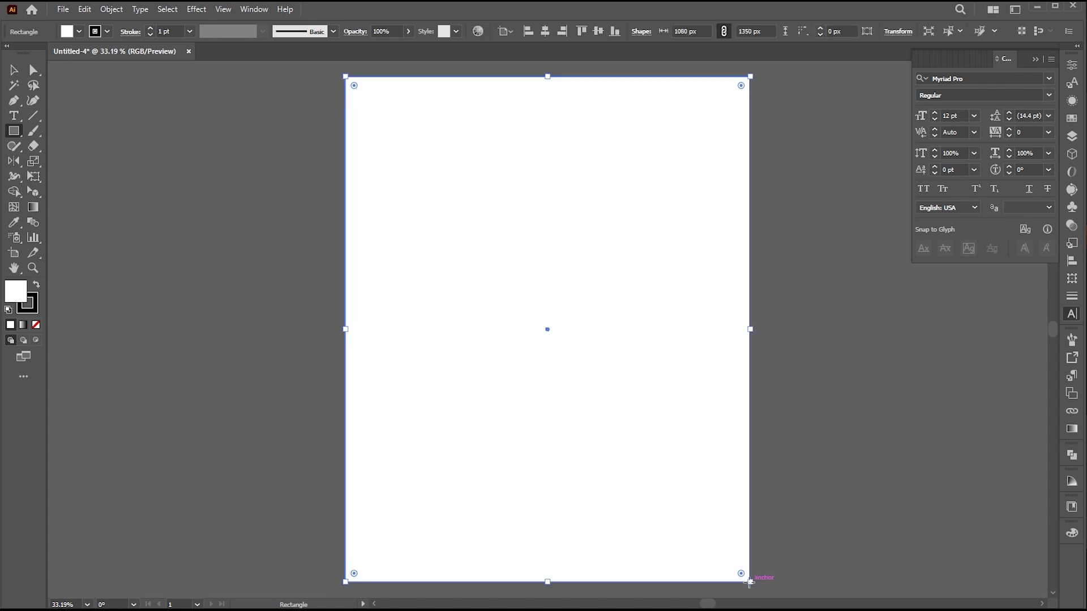
{"action": "double_click", "coordinate": [20, 292]}
{"action": "left_click_drag", "start_coordinate": [654, 262], "coordinate": [625, 299]}
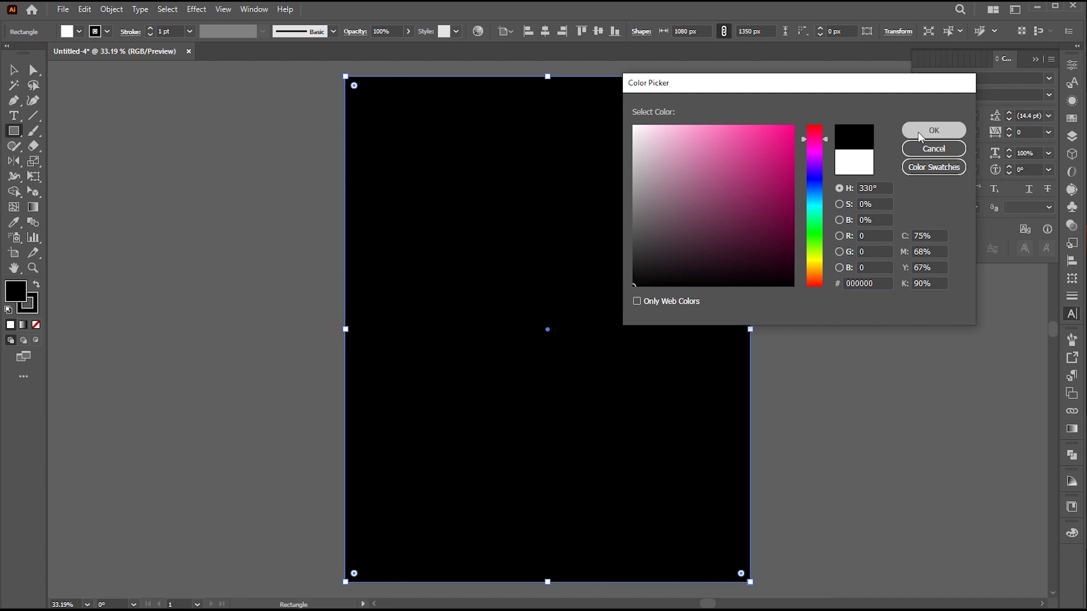
{"action": "left_click", "coordinate": [932, 130]}
{"action": "left_click", "coordinate": [35, 324]}
{"action": "left_click", "coordinate": [22, 293]}
{"action": "left_click", "coordinate": [22, 292]}
- Lock the black background rectangle in place
{"action": "left_click", "coordinate": [111, 9]}
{"action": "mouse_move", "coordinate": [137, 113]}
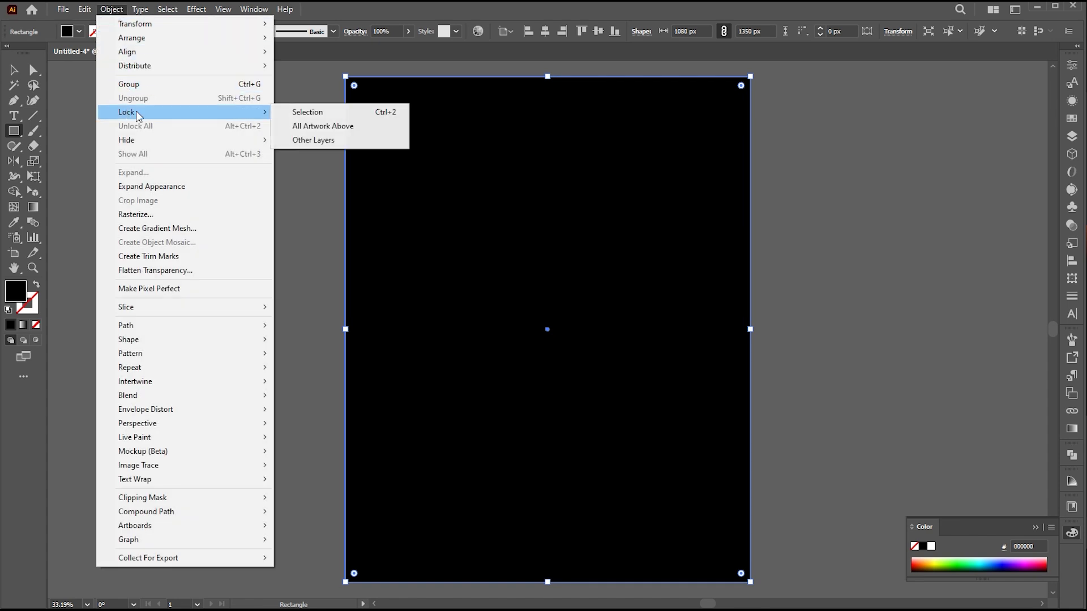
{"action": "left_click", "coordinate": [298, 116]}
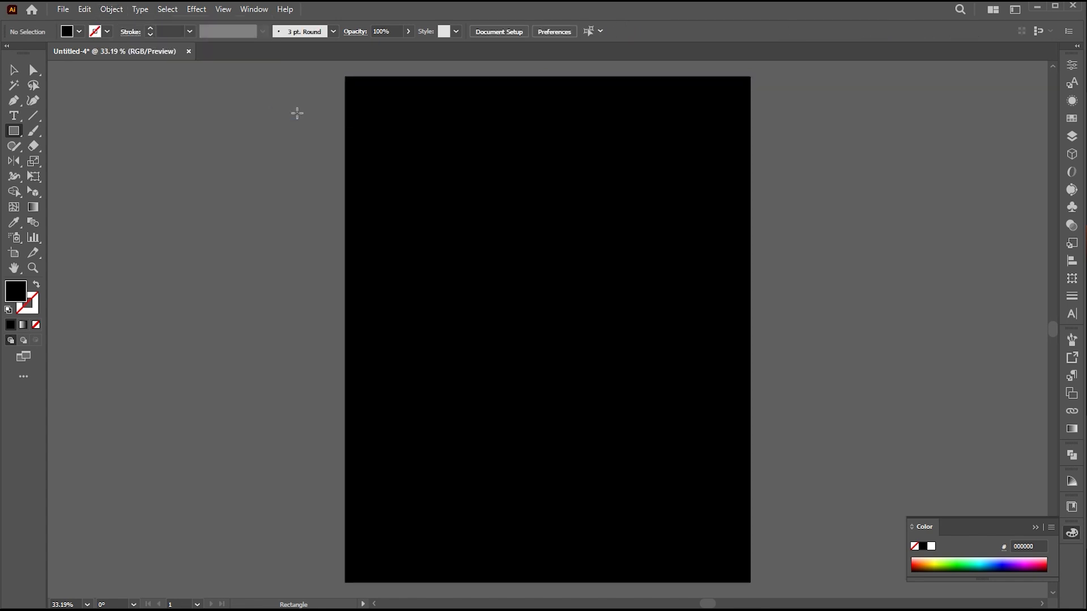
{"action": "left_click", "coordinate": [14, 70]}
{"action": "left_click", "coordinate": [17, 117]}
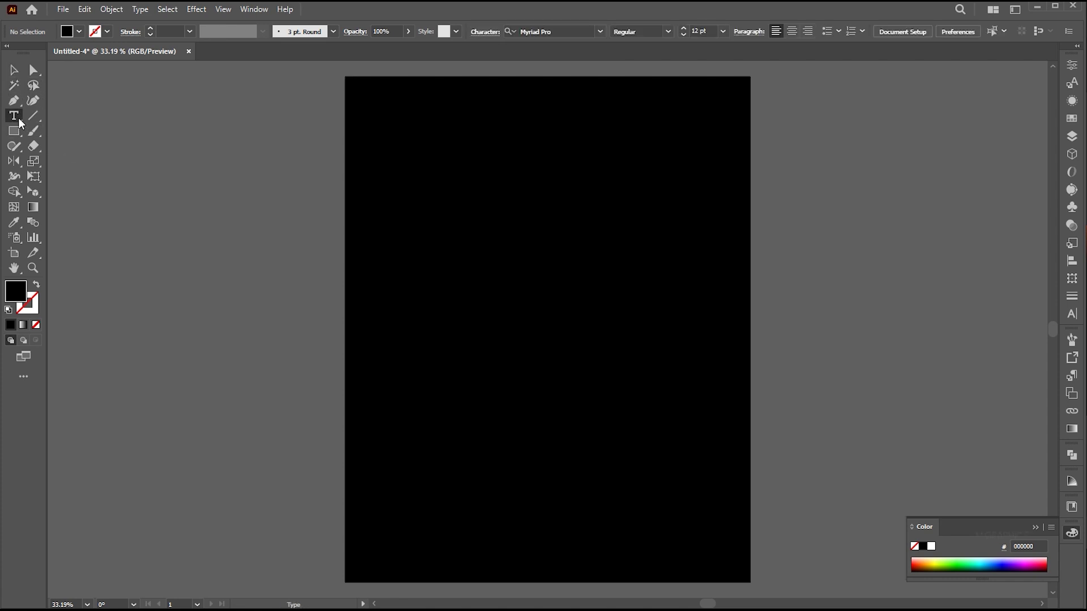
- Type a white 150 pt letter S at the artboard centre
{"action": "left_click", "coordinate": [541, 301]}
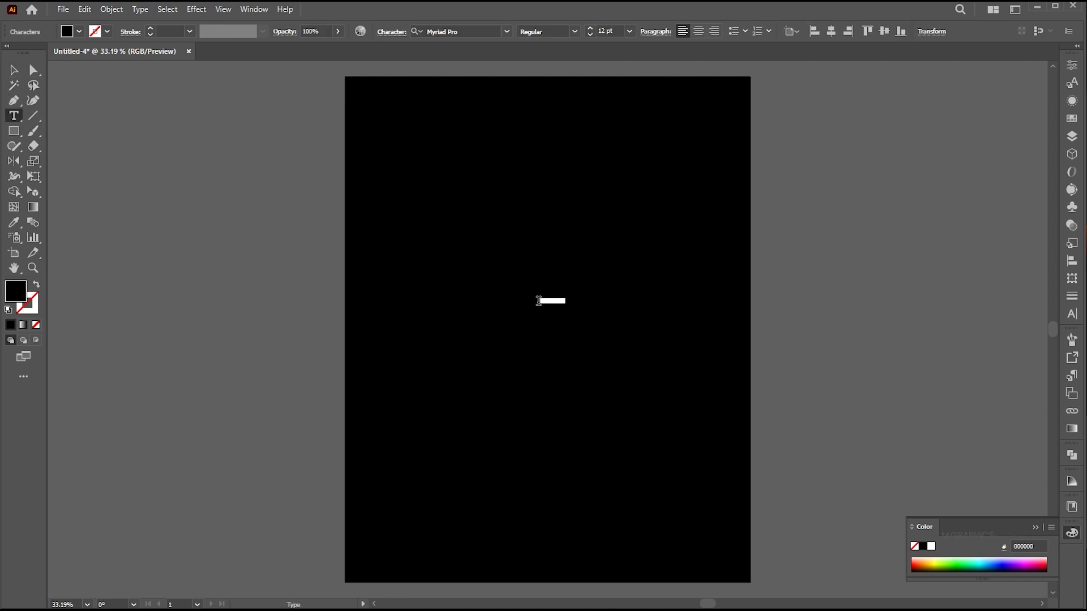
{"action": "left_click", "coordinate": [614, 31]}
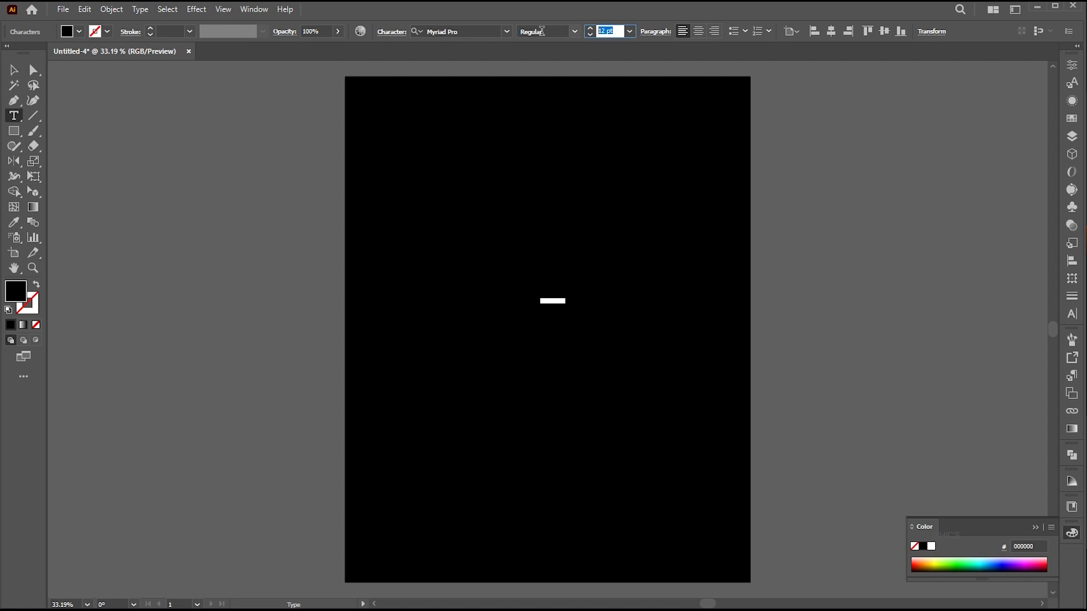
{"action": "type", "text": "150"}
{"action": "key", "text": "Return"}
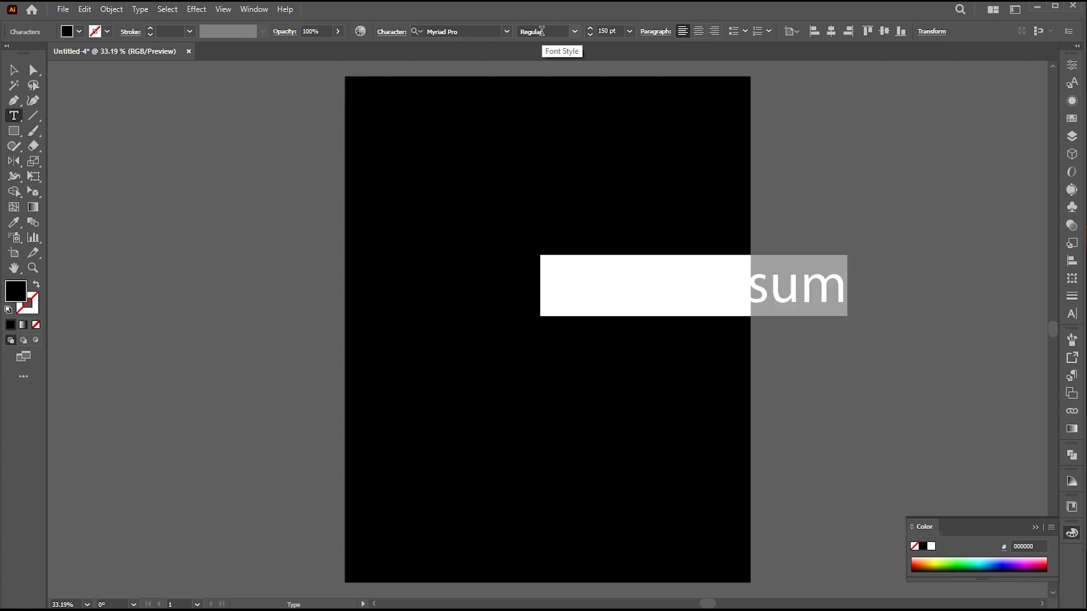
{"action": "double_click", "coordinate": [15, 291]}
{"action": "left_click_drag", "start_coordinate": [645, 147], "coordinate": [613, 119]}
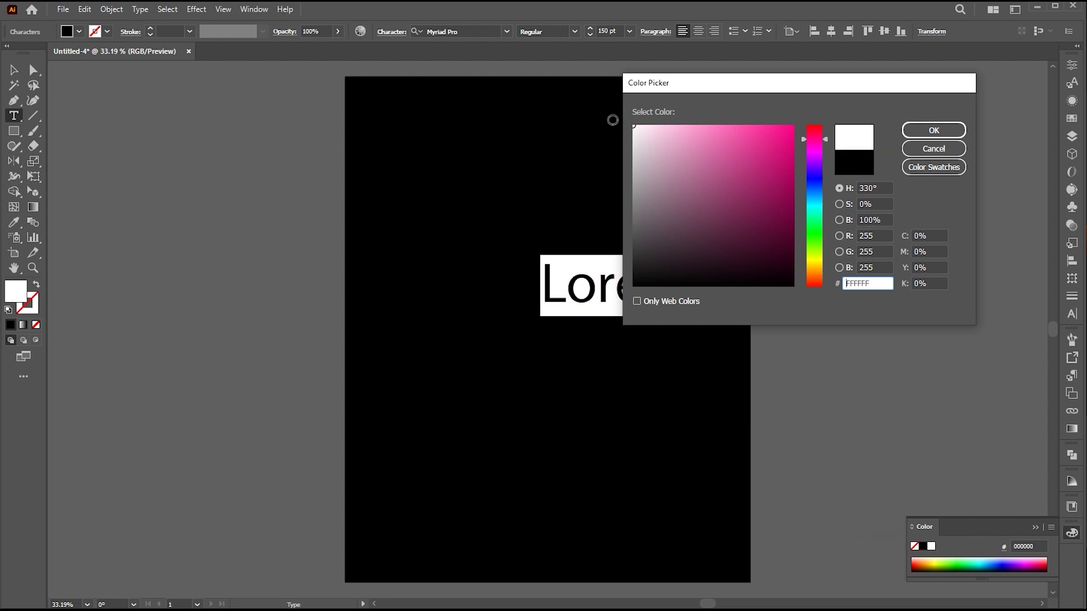
{"action": "left_click", "coordinate": [934, 131]}
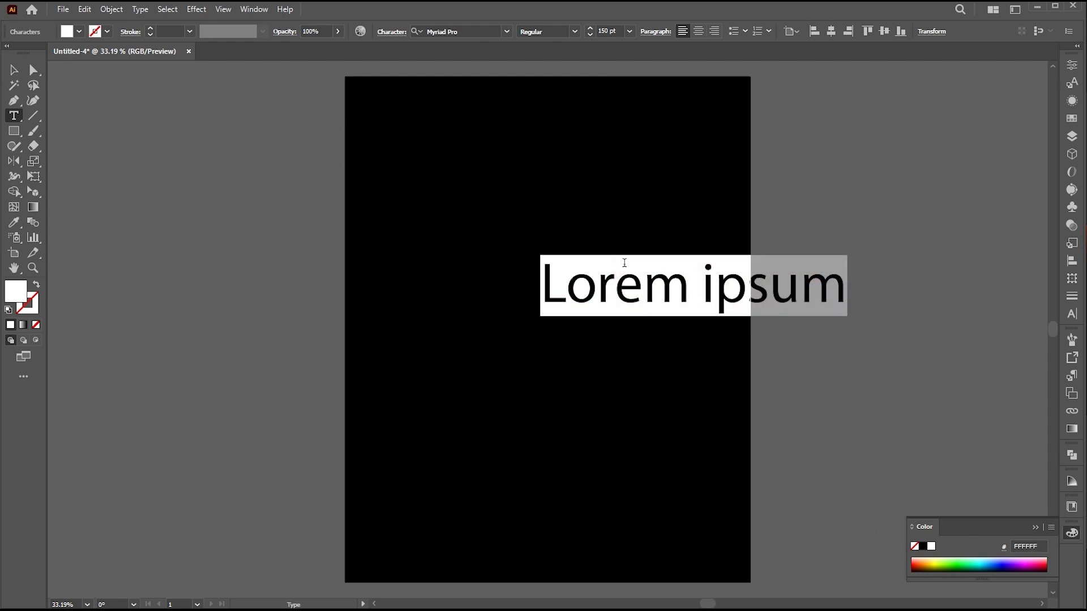
{"action": "type", "text": "S"}
- Set the S in Poppins SemiBold
{"action": "left_click", "coordinate": [13, 71]}
{"action": "left_click", "coordinate": [453, 32]}
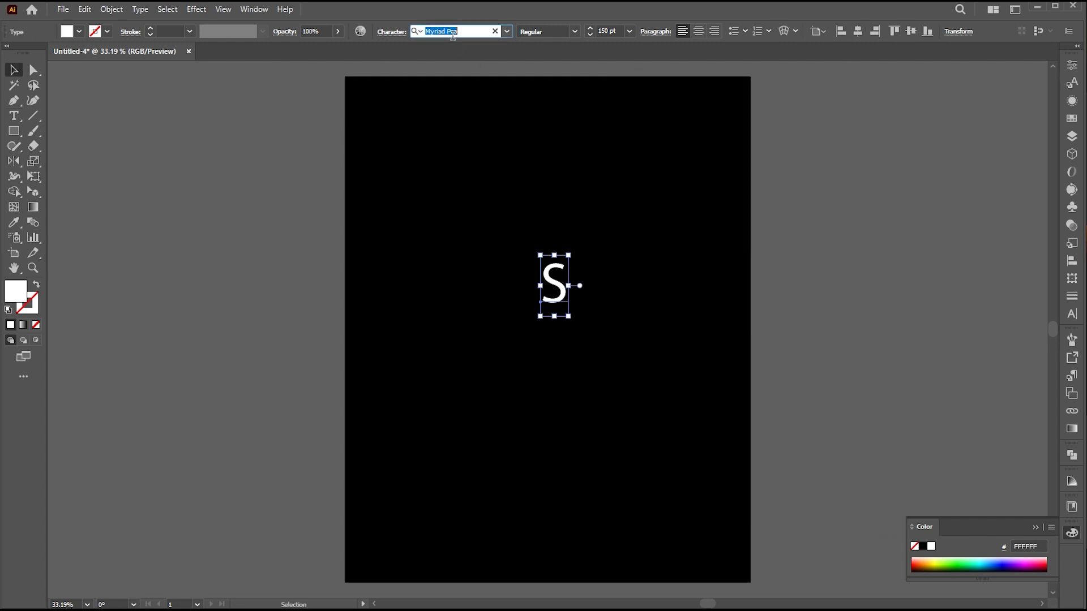
{"action": "type", "text": "popp"}
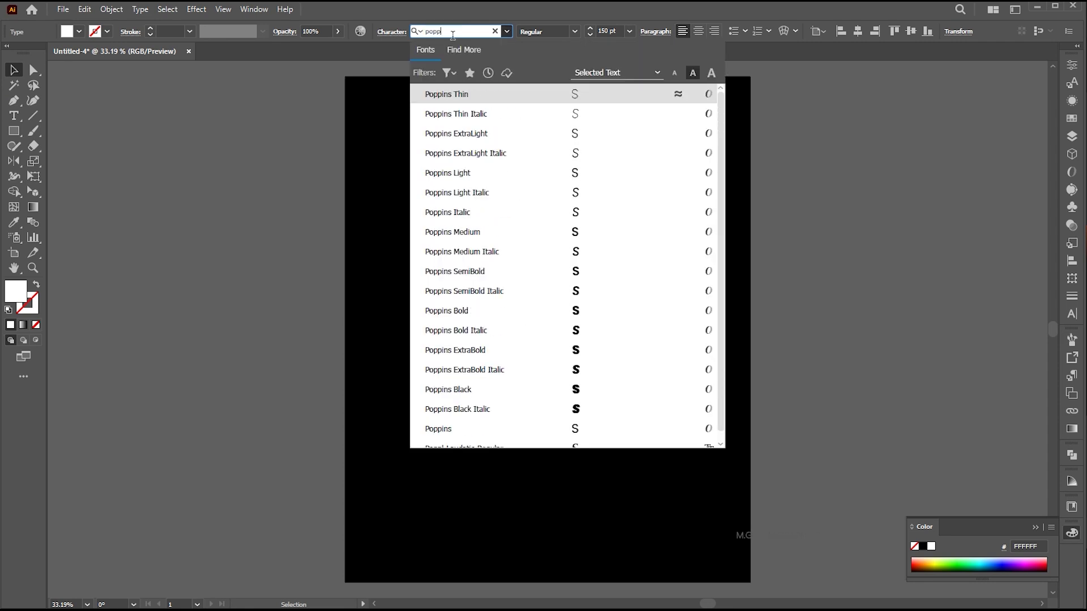
{"action": "left_click", "coordinate": [588, 271]}
- Enlarge the S, centre it on the artboard, and convert it to outlines
{"action": "left_click_drag", "start_coordinate": [575, 252], "coordinate": [622, 141]}
{"action": "left_click_drag", "start_coordinate": [585, 293], "coordinate": [671, 363]}
{"action": "left_click_drag", "start_coordinate": [627, 336], "coordinate": [627, 351]}
{"action": "right_click", "coordinate": [568, 199]}
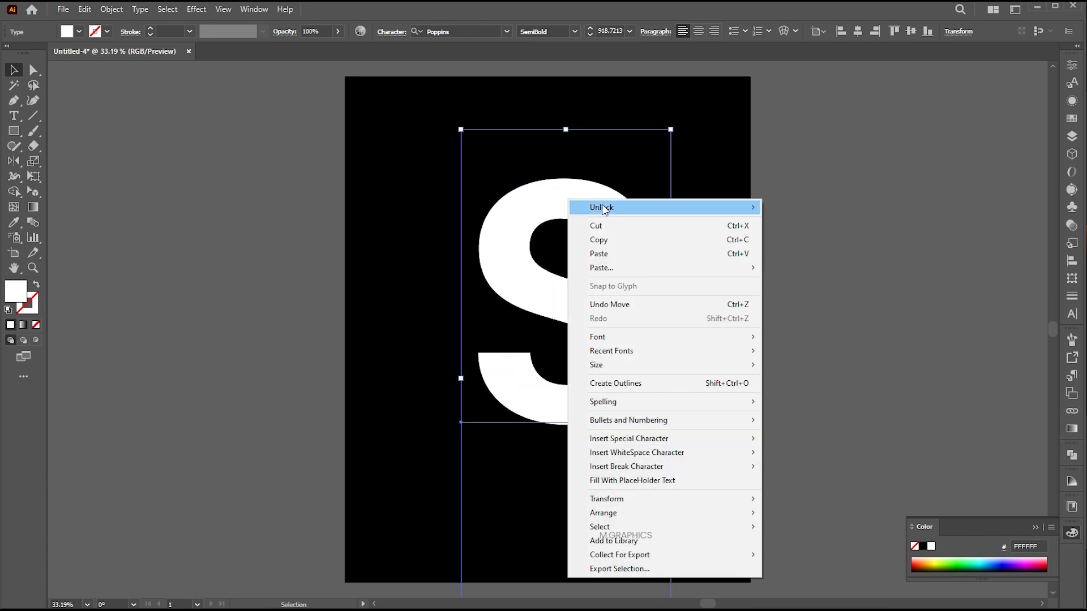
{"action": "left_click", "coordinate": [606, 383]}
{"action": "left_click_drag", "start_coordinate": [590, 314], "coordinate": [602, 336]}
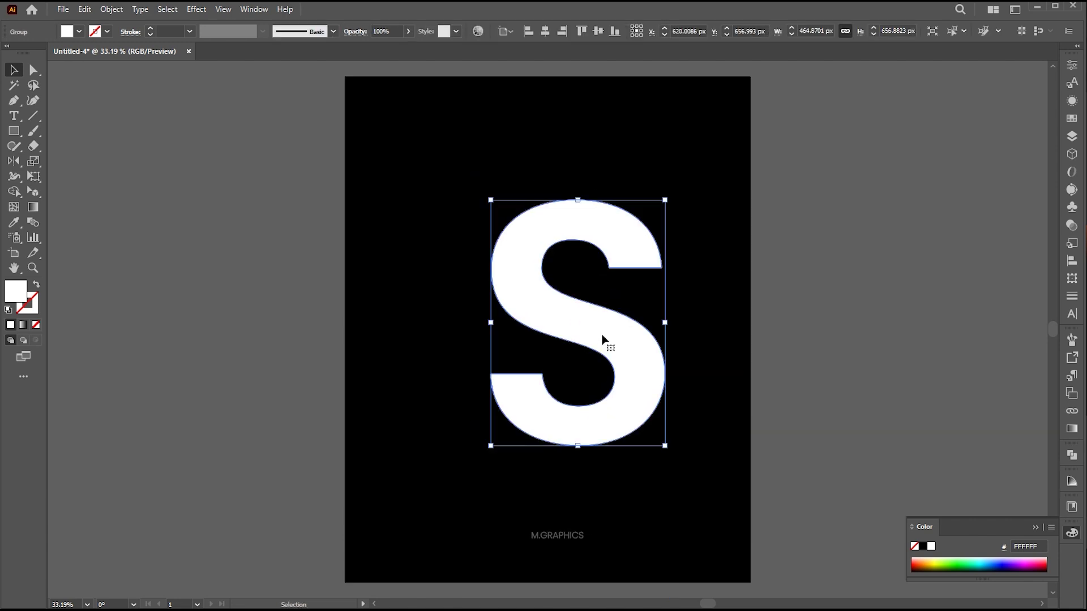
- Offset the S outline path outward by 28 px
{"action": "left_click", "coordinate": [112, 10]}
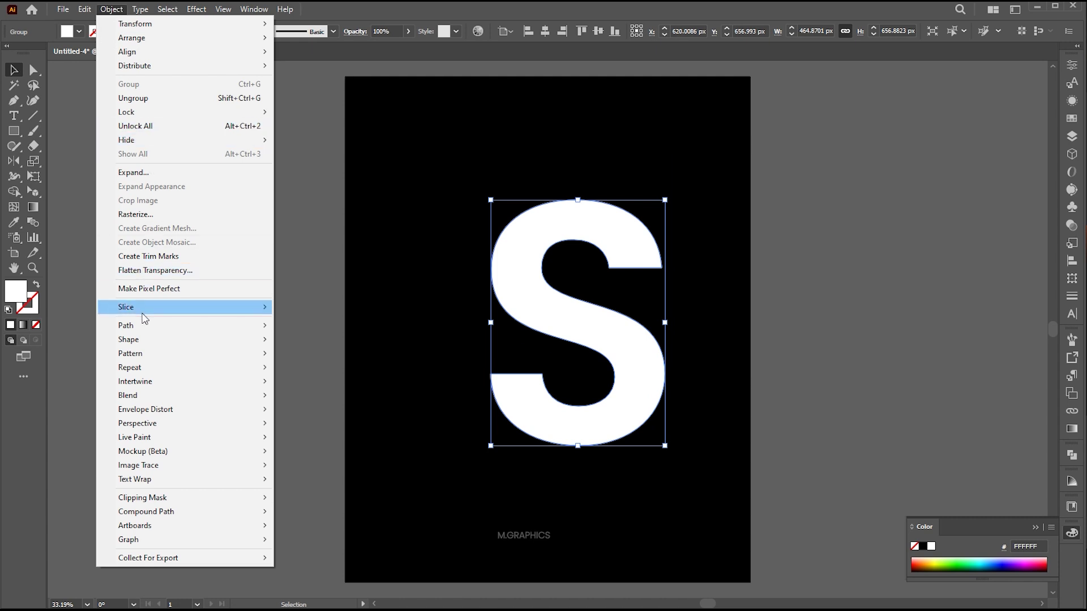
{"action": "mouse_move", "coordinate": [235, 325]}
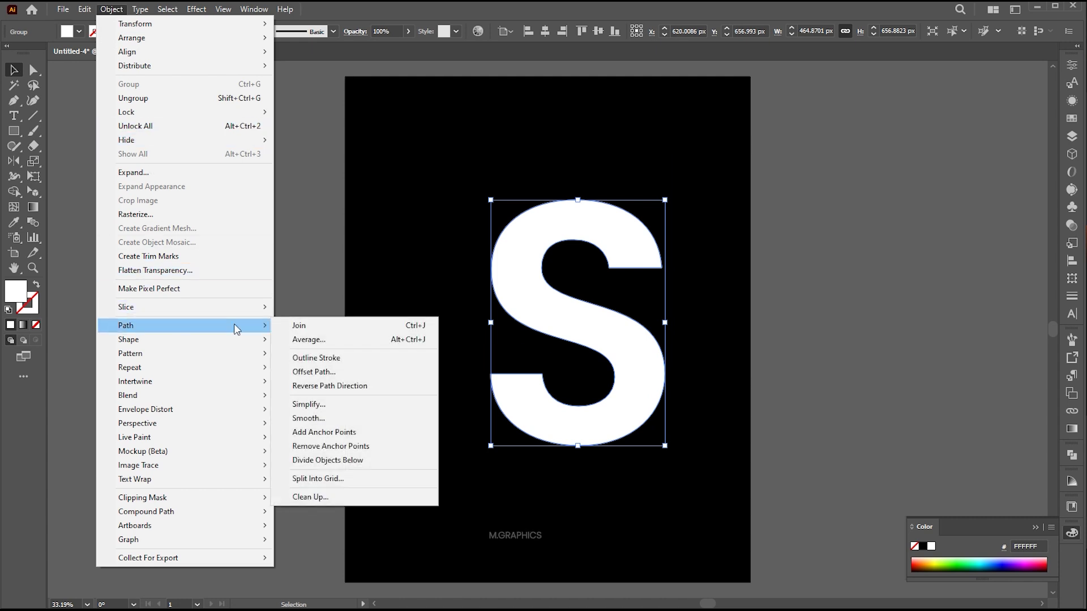
{"action": "left_click", "coordinate": [316, 371]}
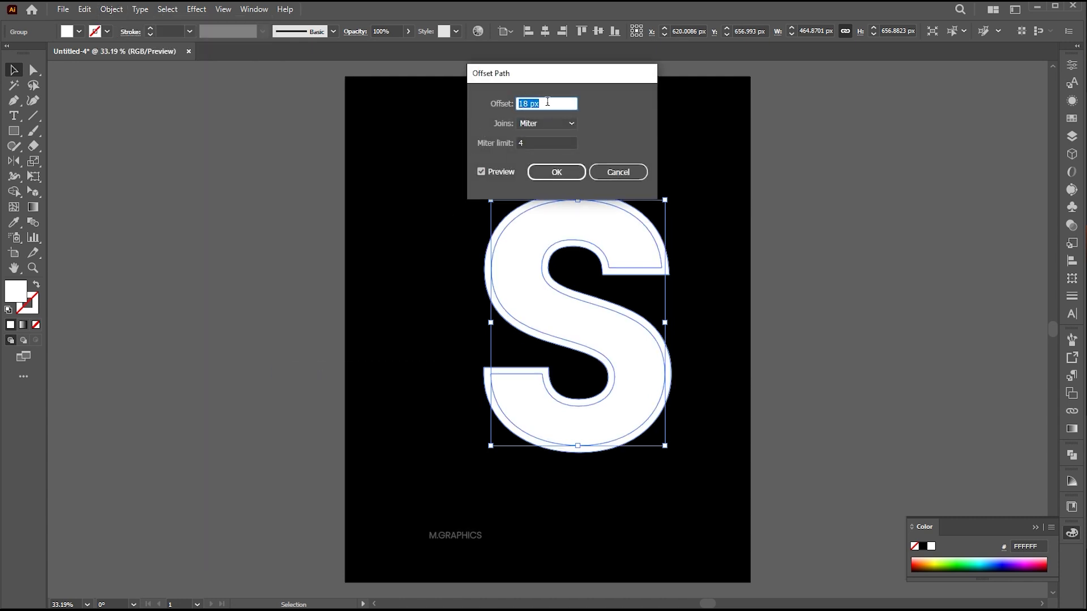
{"action": "key", "text": "Up"}
{"action": "key", "text": "Up"}
{"action": "key", "text": "Up"}
{"action": "key", "text": "Up"}
{"action": "key", "text": "Up"}
{"action": "key", "text": "Up"}
{"action": "key", "text": "Up"}
{"action": "key", "text": "Up"}
{"action": "key", "text": "Up"}
{"action": "key", "text": "Up"}
{"action": "left_click", "coordinate": [557, 175]}
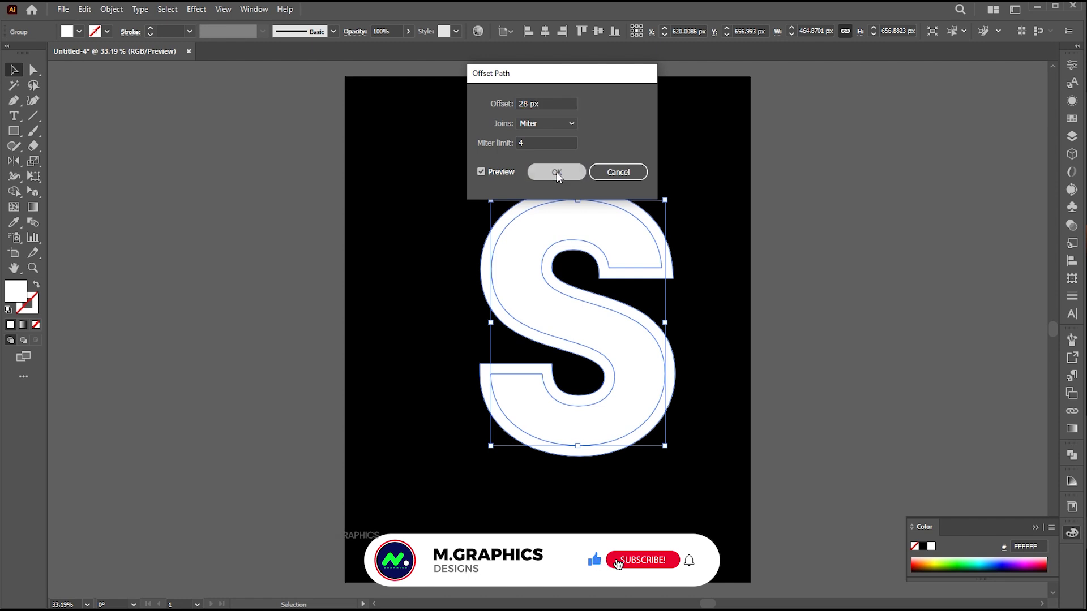
{"action": "left_click", "coordinate": [85, 10]}
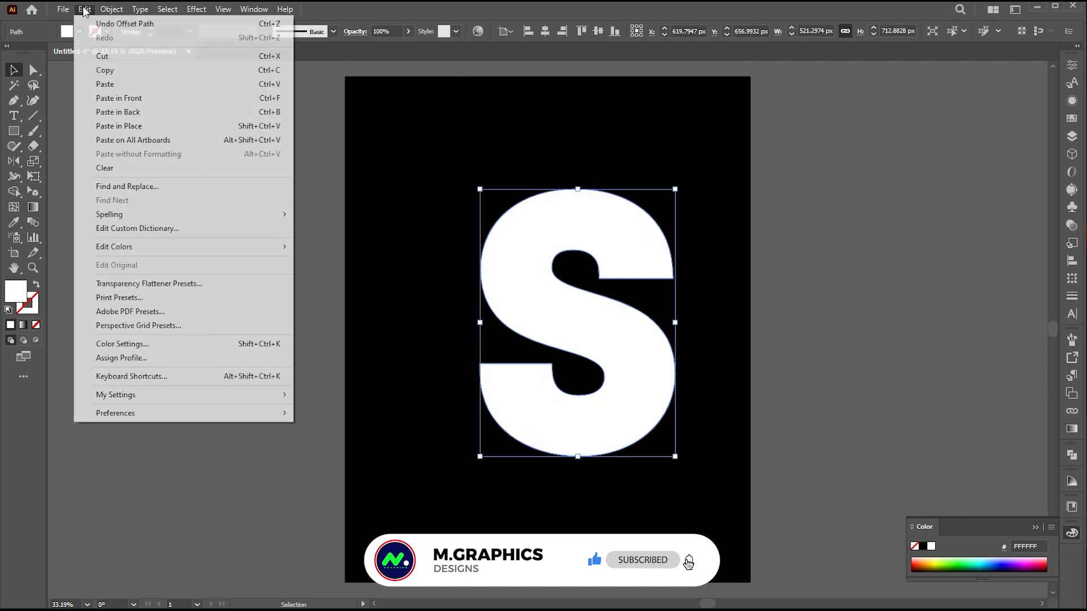
- Cut the thicker S copy and paste it in front of the original
{"action": "left_click", "coordinate": [103, 56]}
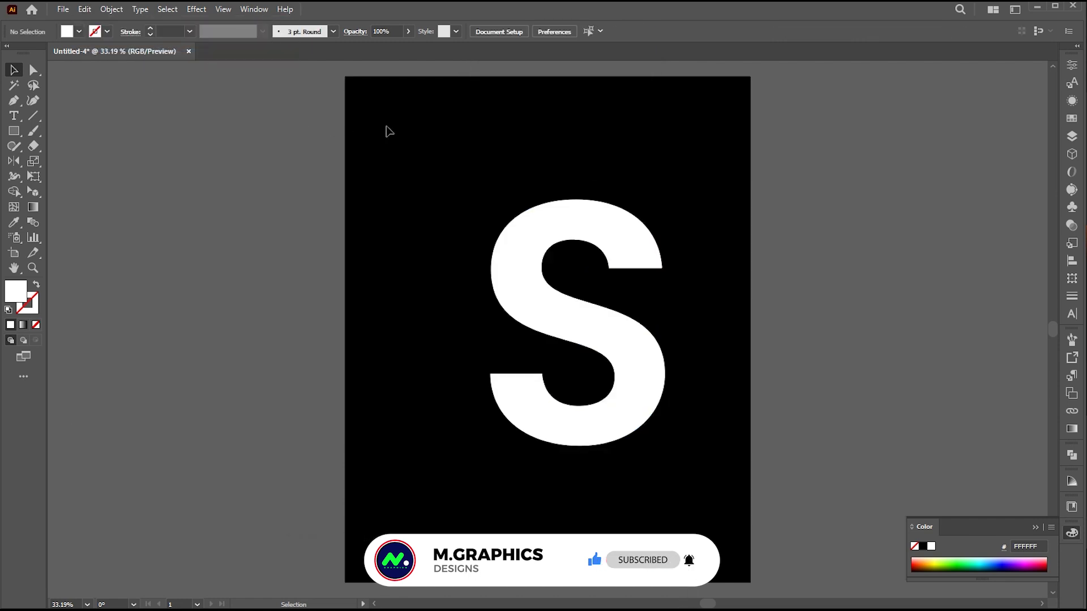
{"action": "left_click", "coordinate": [84, 10]}
{"action": "left_click", "coordinate": [121, 97]}
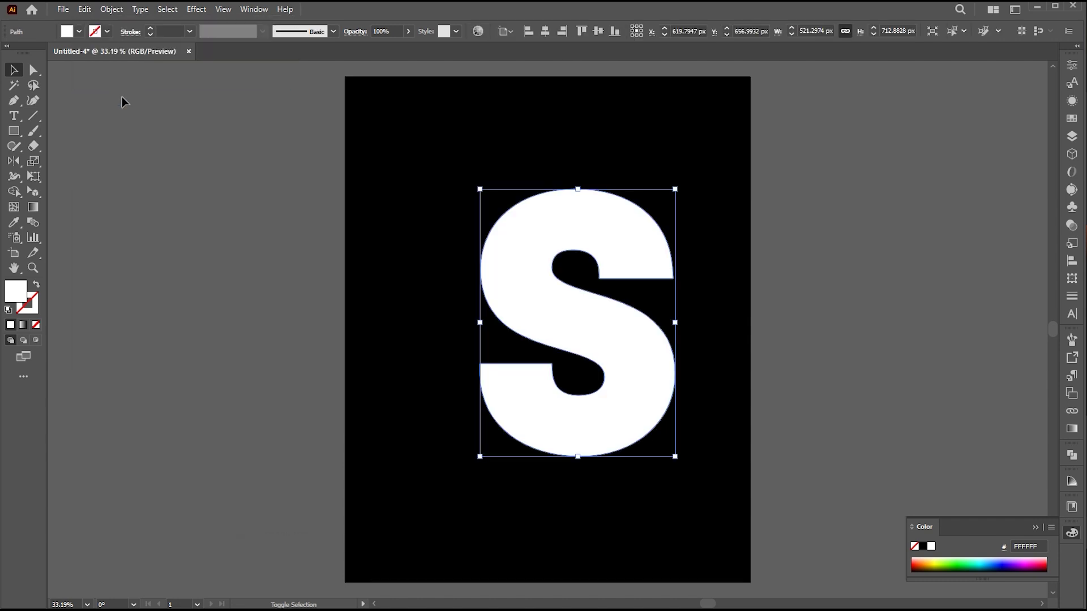
- Erase the thicker S's left half and make the remaining right half a compound path
{"action": "key", "text": "shift+e"}
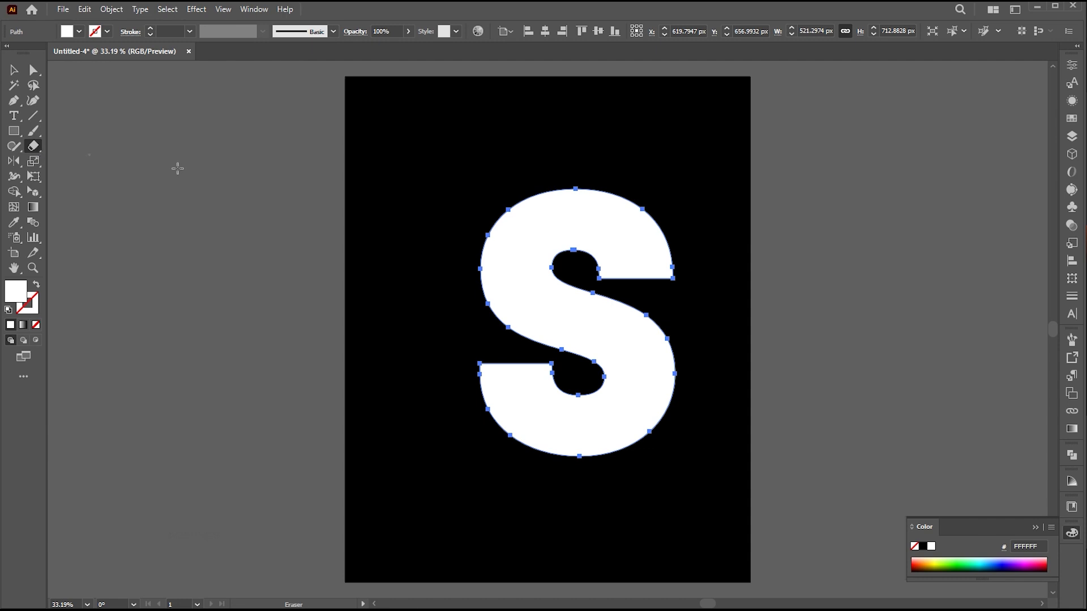
{"action": "left_click_drag", "start_coordinate": [422, 129], "coordinate": [578, 505]}
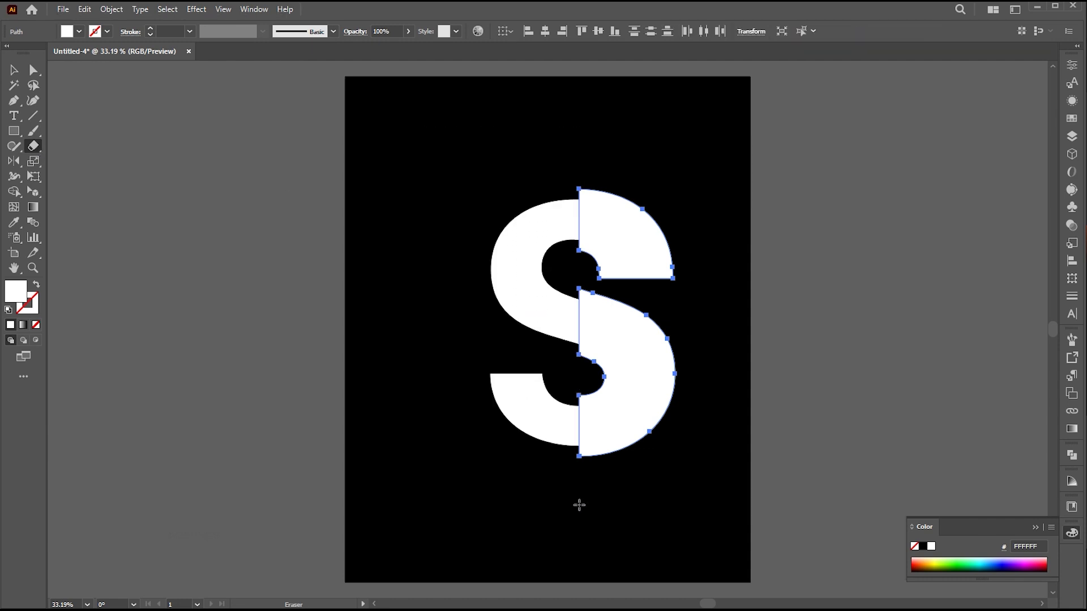
{"action": "key", "text": "v"}
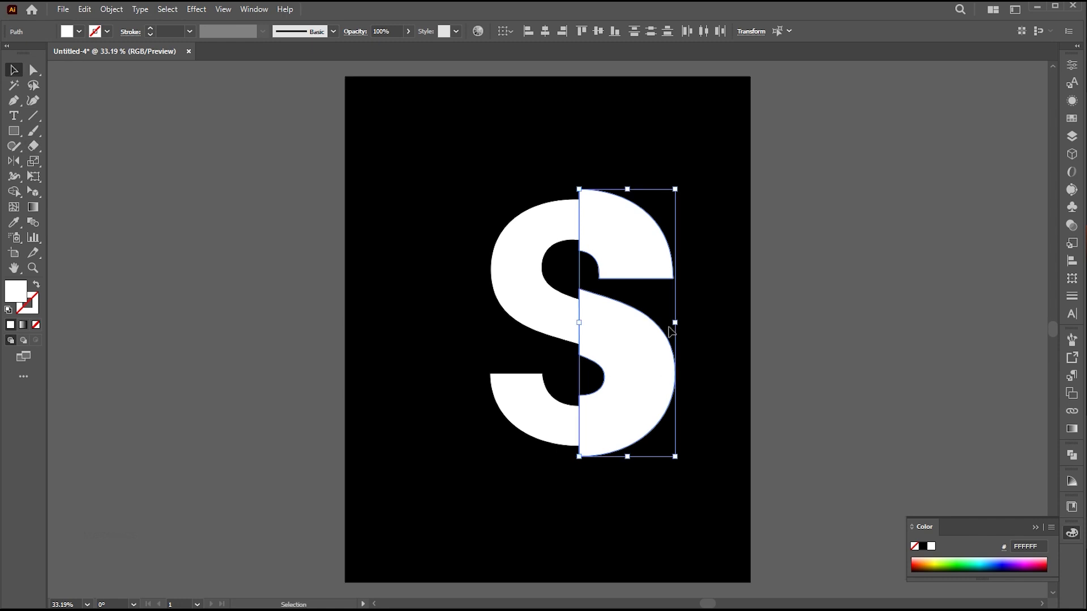
{"action": "right_click", "coordinate": [607, 211]}
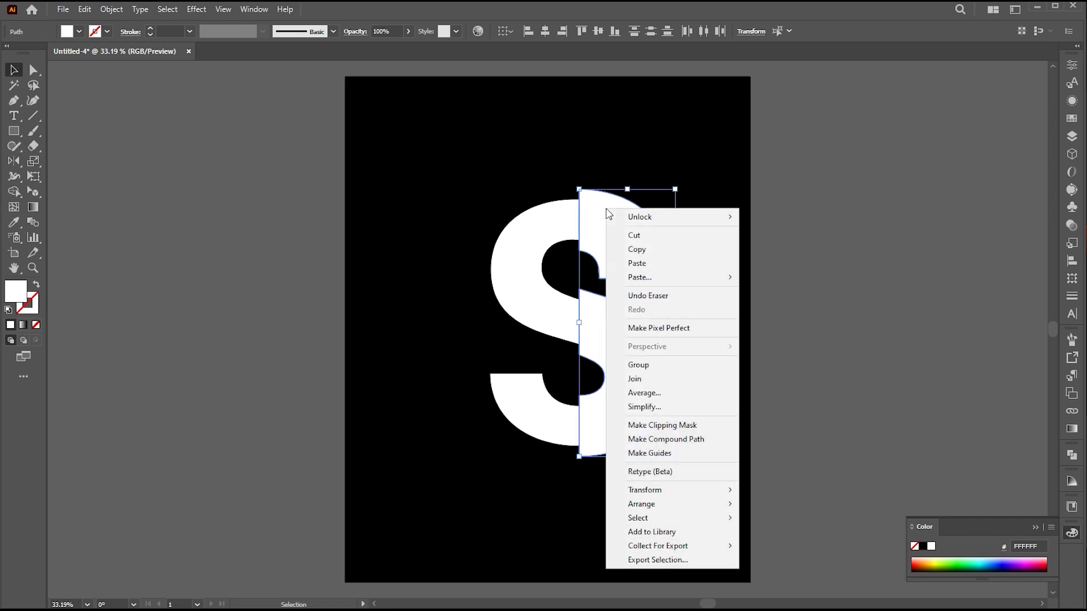
{"action": "left_click", "coordinate": [647, 440]}
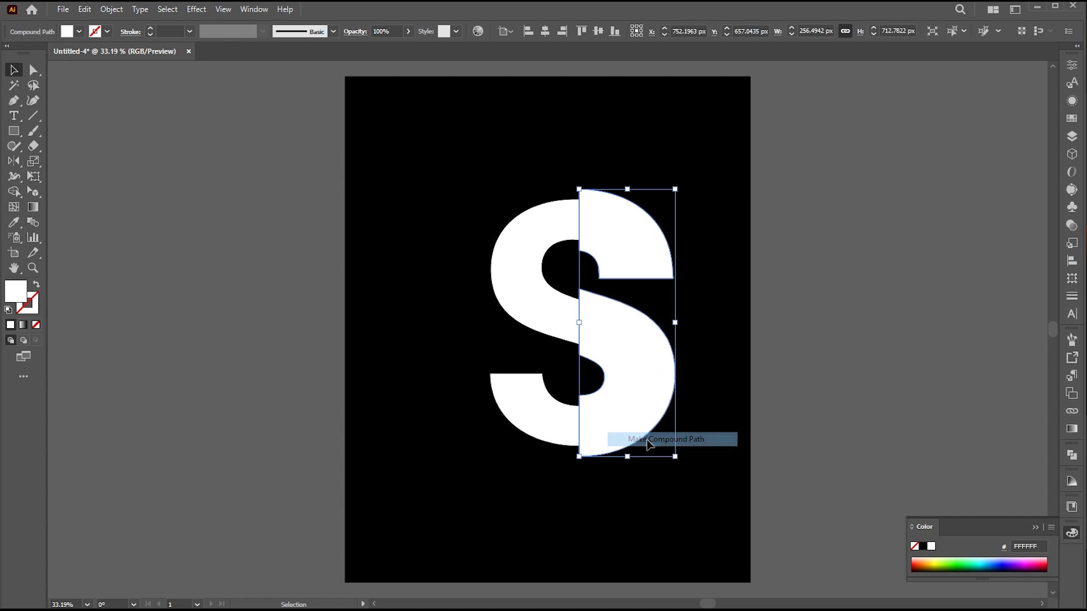
{"action": "left_click", "coordinate": [705, 311]}
- Place the woman's photo over the right side of the artboard
{"action": "left_click", "coordinate": [63, 10]}
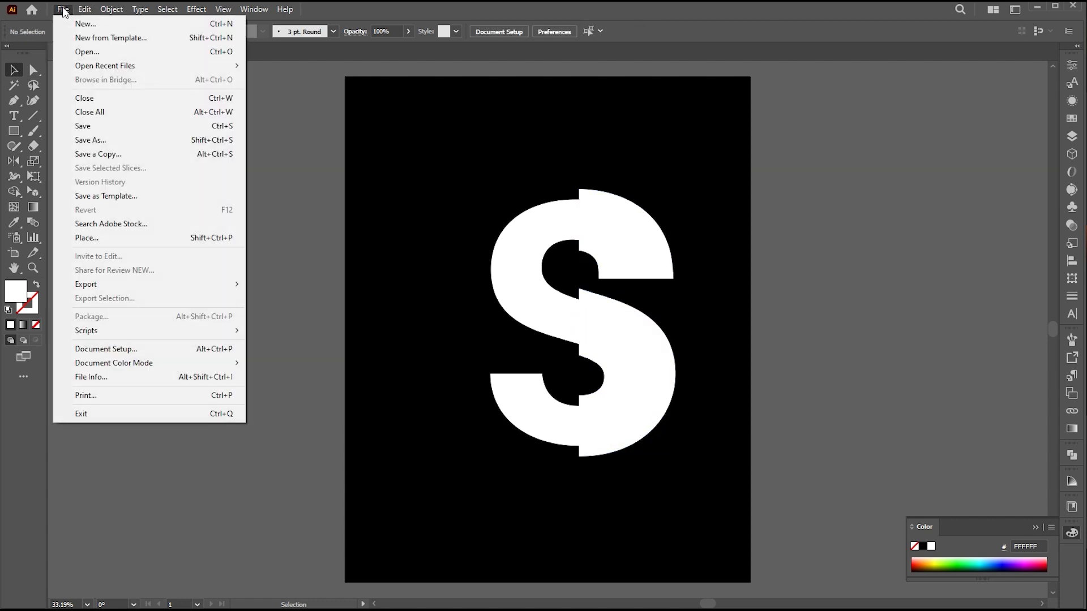
{"action": "left_click", "coordinate": [109, 243]}
{"action": "left_click", "coordinate": [157, 109]}
{"action": "left_click", "coordinate": [905, 592]}
{"action": "left_click_drag", "start_coordinate": [521, 166], "coordinate": [781, 490]}
{"action": "left_click_drag", "start_coordinate": [665, 308], "coordinate": [634, 287]}
- Send the photo backward behind the white half-S and select both
{"action": "right_click", "coordinate": [554, 186]}
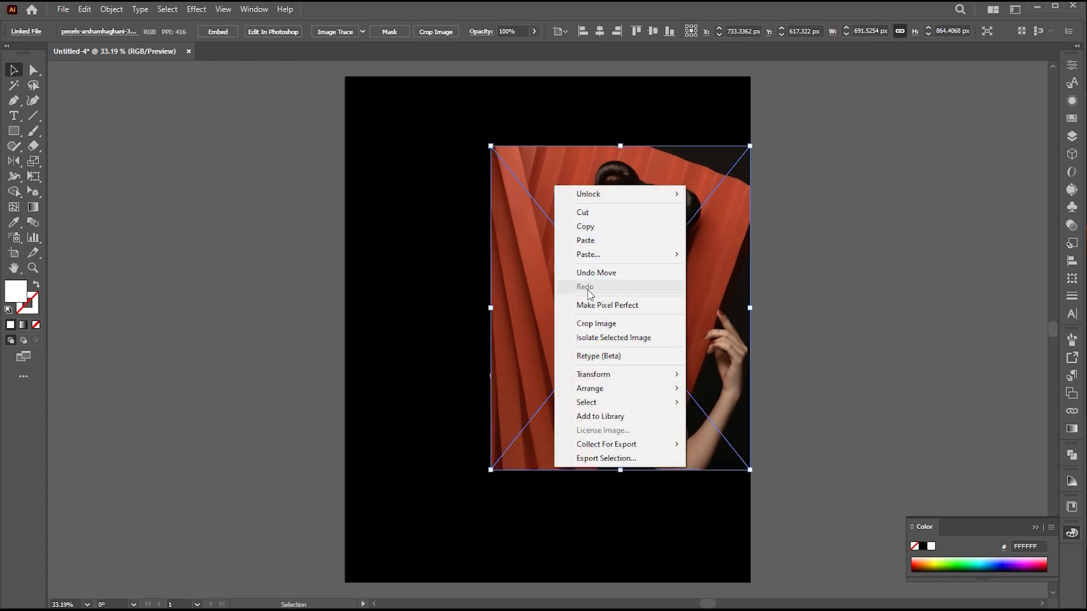
{"action": "mouse_move", "coordinate": [601, 396]}
{"action": "left_click", "coordinate": [729, 417]}
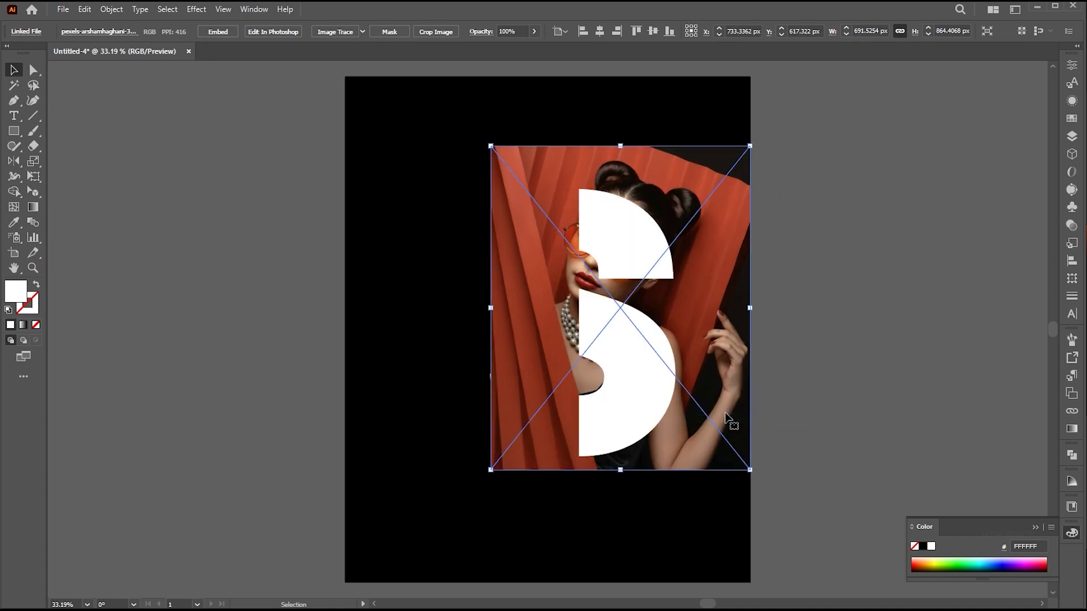
{"action": "left_click", "coordinate": [624, 244], "text": "shift"}
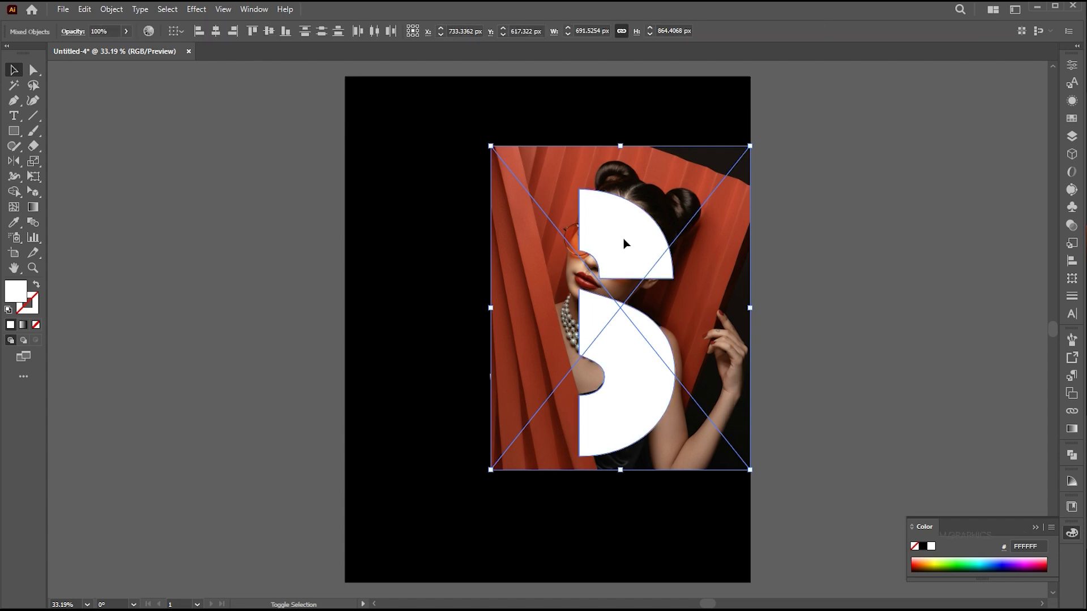
- Make a clipping mask of the photo inside the half-S shape
{"action": "left_click", "coordinate": [112, 9]}
{"action": "mouse_move", "coordinate": [169, 497]}
{"action": "left_click", "coordinate": [292, 497]}
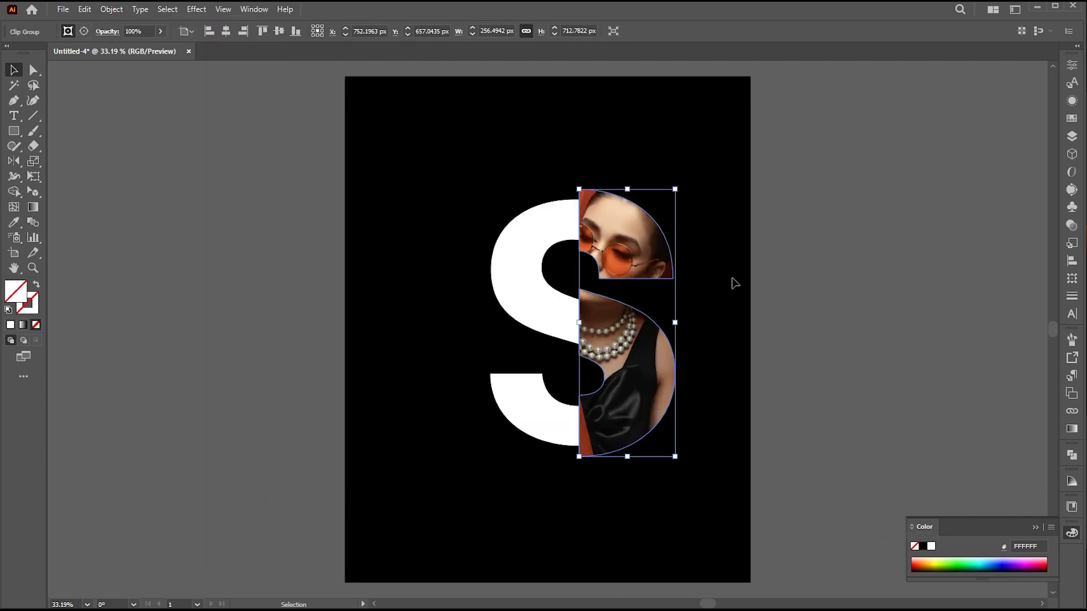
- Enlarge the photo inside the mask and shift it down so her sunglasses show
{"action": "left_click", "coordinate": [33, 70]}
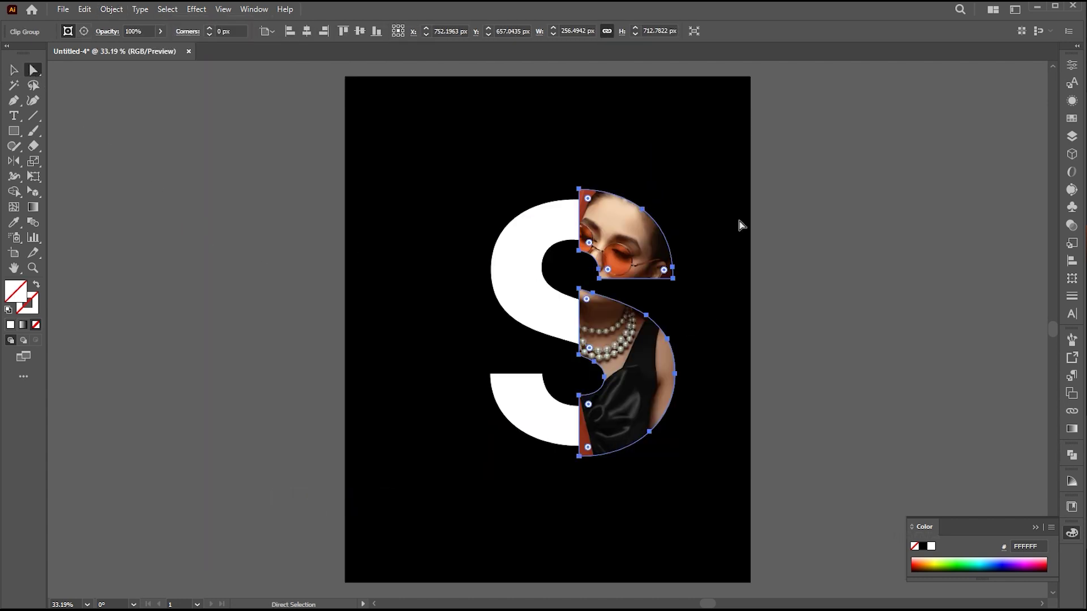
{"action": "left_click", "coordinate": [809, 217]}
{"action": "left_click", "coordinate": [621, 254]}
{"action": "left_click_drag", "start_coordinate": [644, 251], "coordinate": [644, 259]}
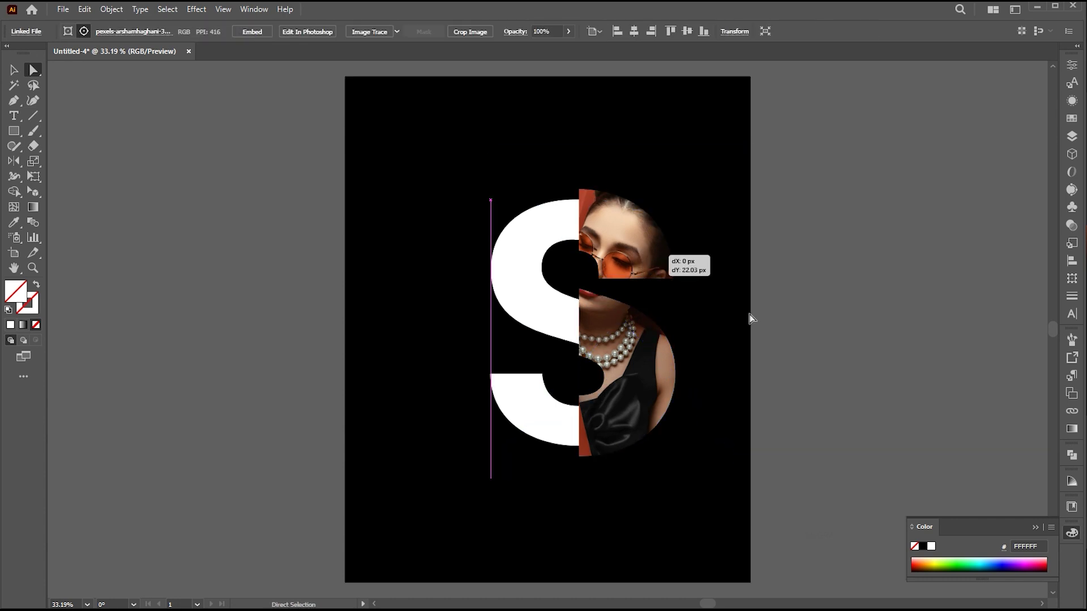
{"action": "key", "text": "v"}
{"action": "left_click_drag", "start_coordinate": [757, 316], "coordinate": [817, 312]}
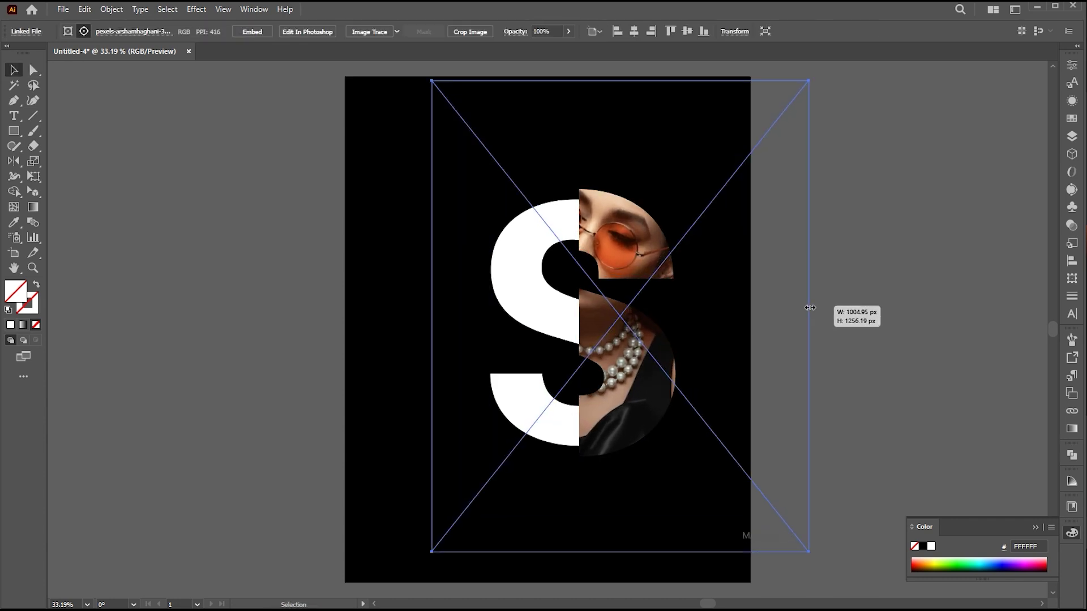
{"action": "key", "text": "a"}
{"action": "left_click_drag", "start_coordinate": [618, 217], "coordinate": [640, 327]}
{"action": "left_click", "coordinate": [900, 233]}
{"action": "left_click_drag", "start_coordinate": [900, 233], "coordinate": [893, 231]}
{"action": "key", "text": "v"}
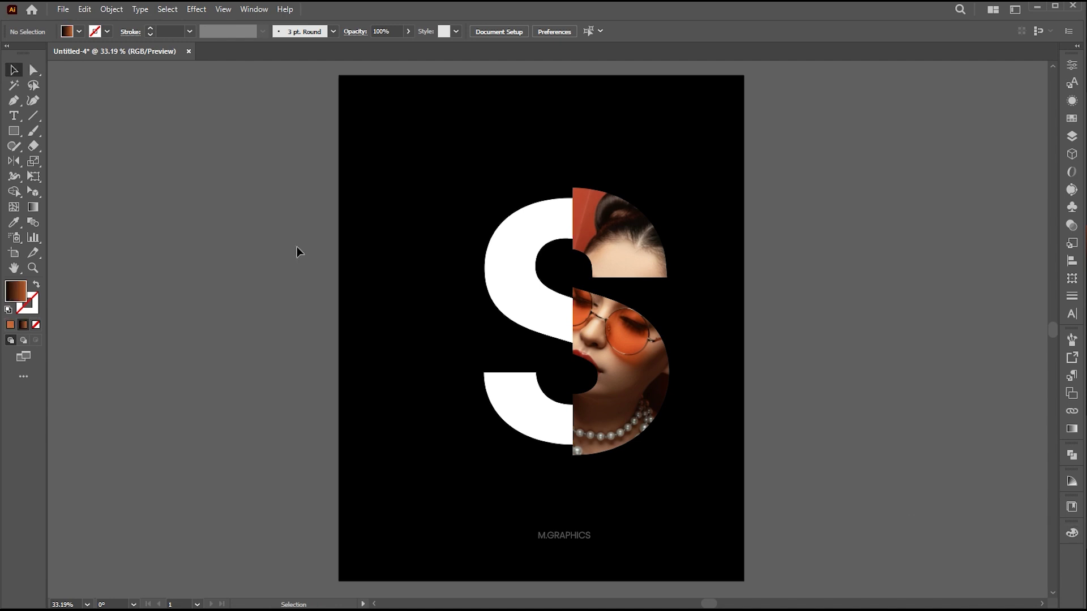
{"action": "left_click", "coordinate": [13, 115]}
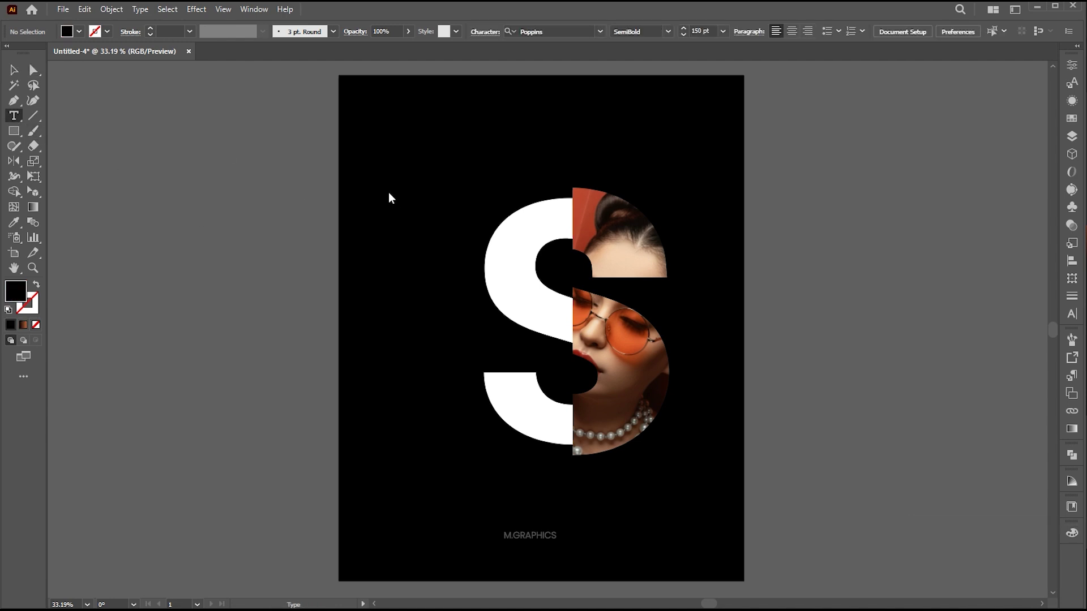
- Type 'design' in white (#FFFFFF) above the S
{"action": "left_click", "coordinate": [398, 194]}
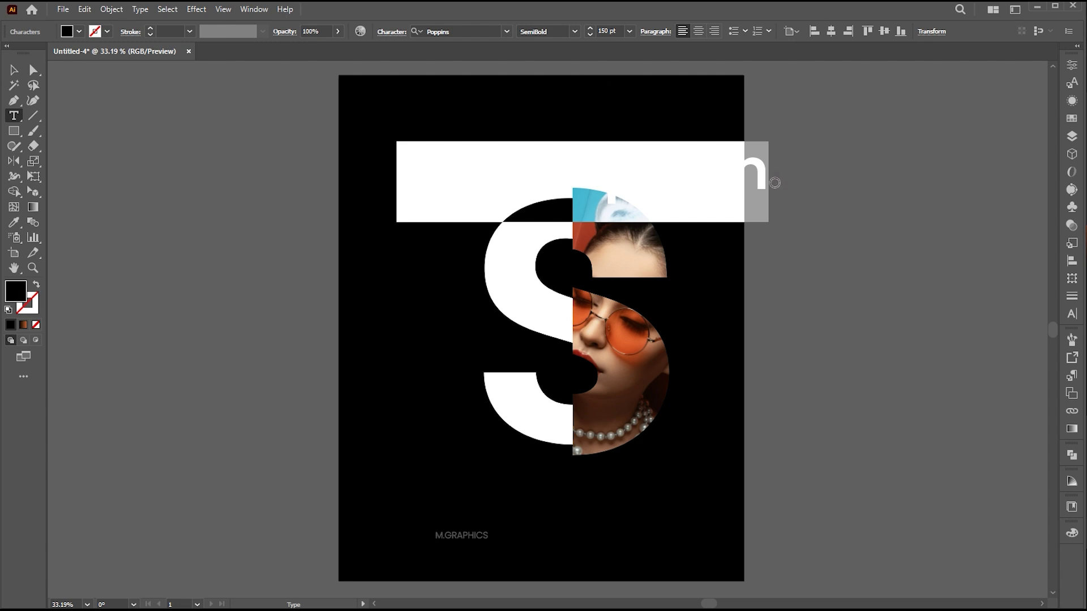
{"action": "double_click", "coordinate": [16, 291]}
{"action": "type", "text": "ffffff"}
{"action": "left_click", "coordinate": [933, 131]}
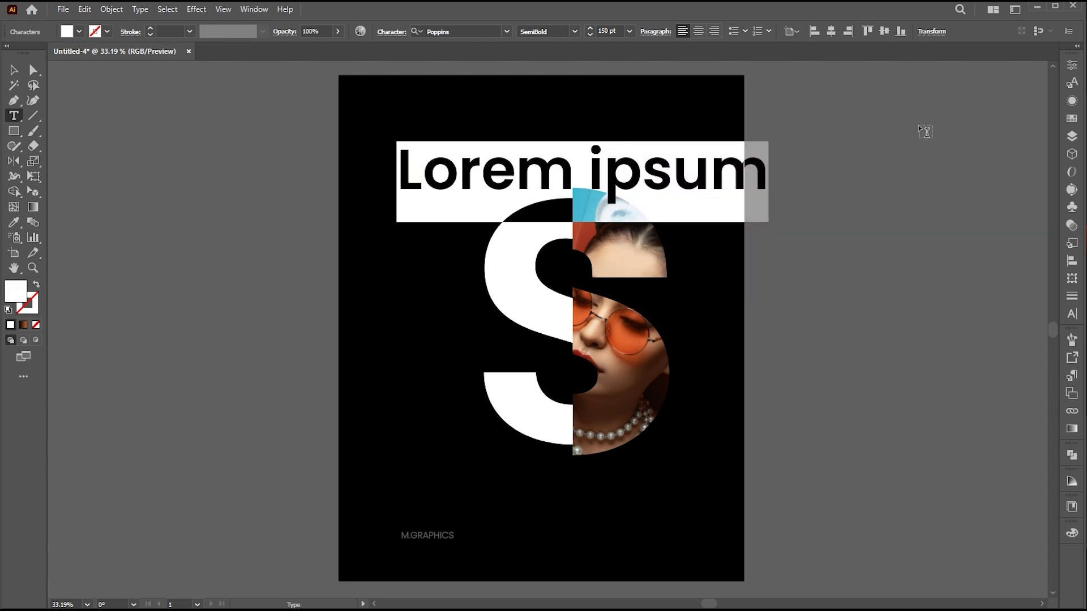
{"action": "type", "text": "design"}
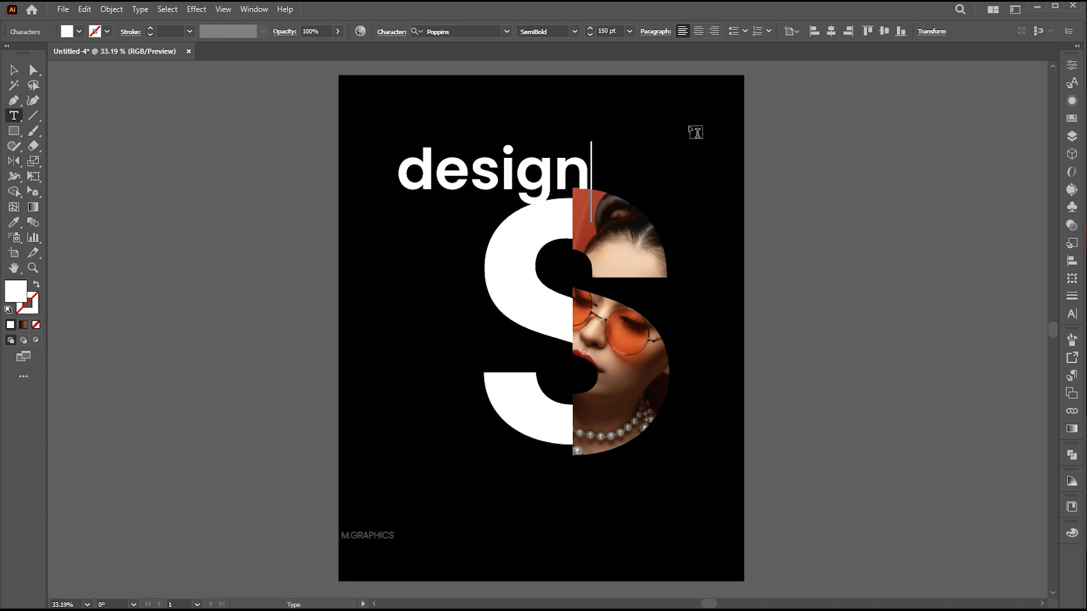
{"action": "key", "text": "Escape"}
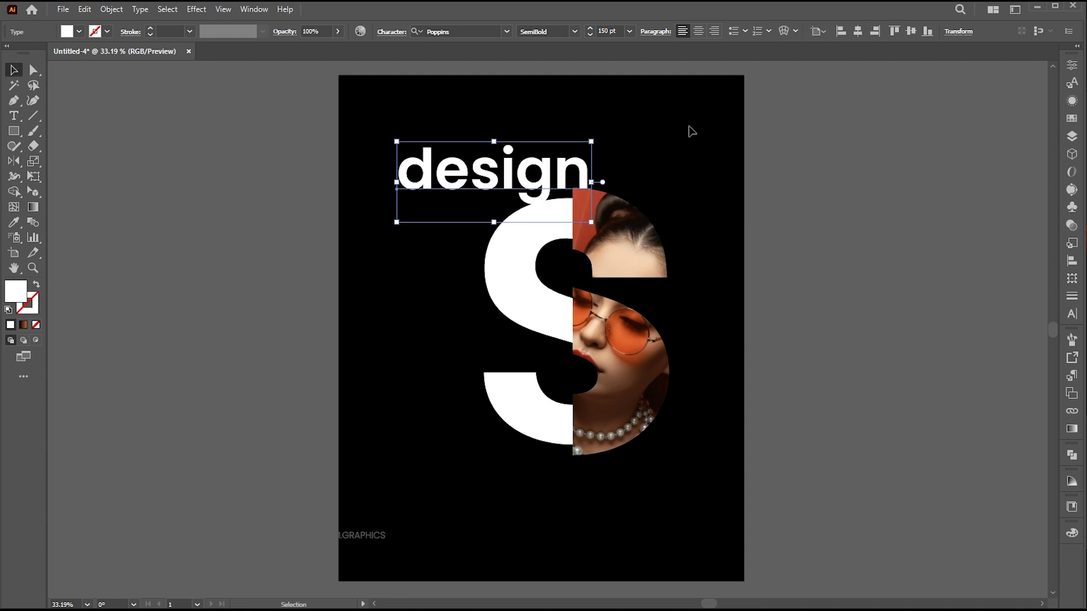
- Change the text to UPPERCASE and move DESIGN up to the left
{"action": "left_click", "coordinate": [141, 10]}
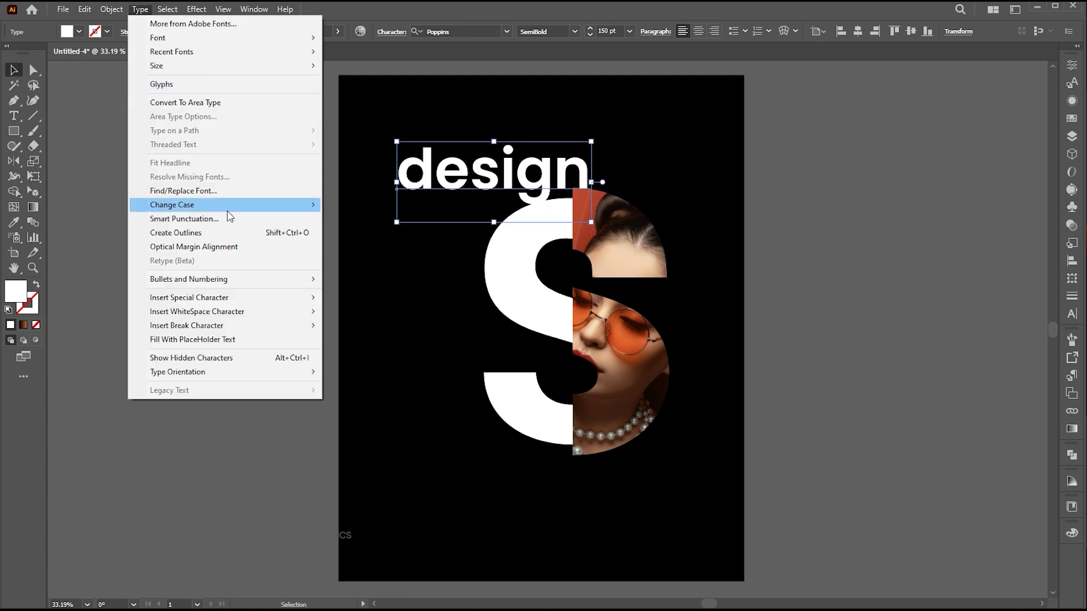
{"action": "mouse_move", "coordinate": [231, 215]}
{"action": "left_click", "coordinate": [372, 208]}
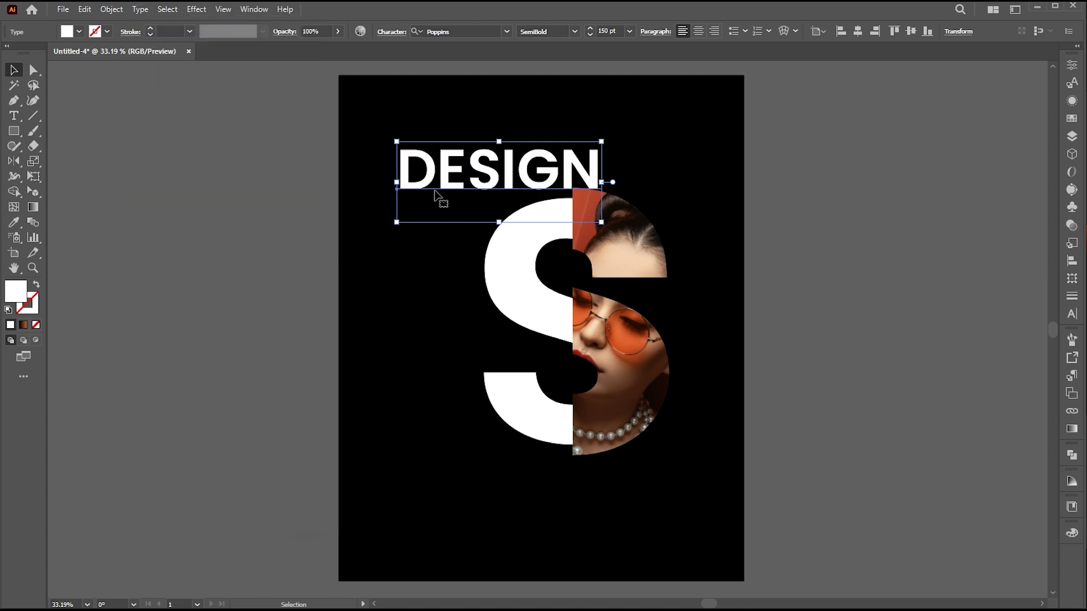
{"action": "left_click_drag", "start_coordinate": [439, 199], "coordinate": [422, 190]}
- Make DESIGN vertical and move it to the left of the S
{"action": "left_click", "coordinate": [136, 13]}
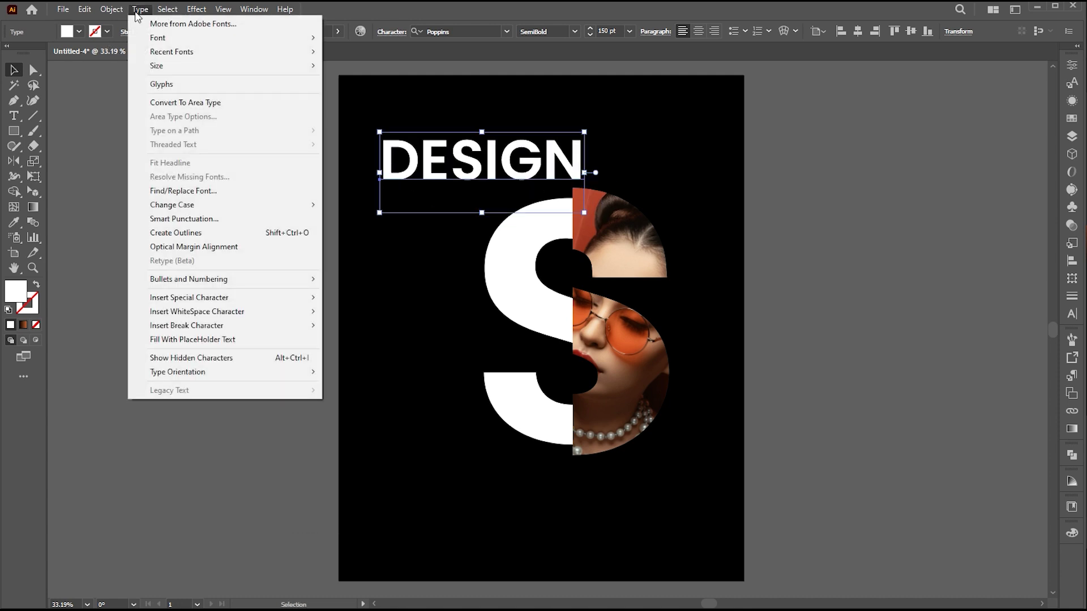
{"action": "mouse_move", "coordinate": [193, 373]}
{"action": "left_click", "coordinate": [362, 385]}
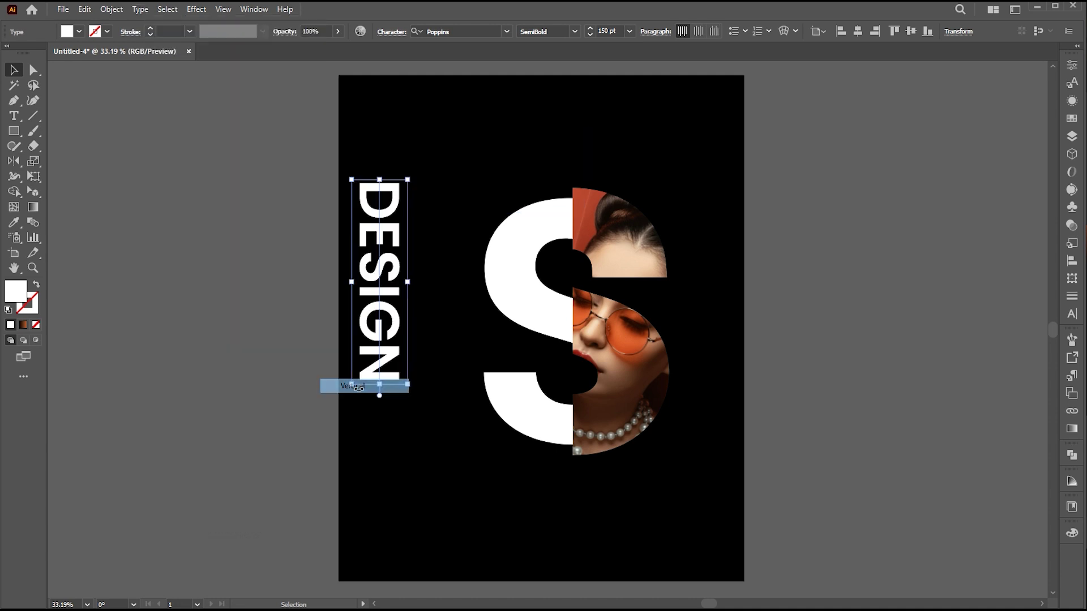
{"action": "left_click_drag", "start_coordinate": [386, 320], "coordinate": [416, 338]}
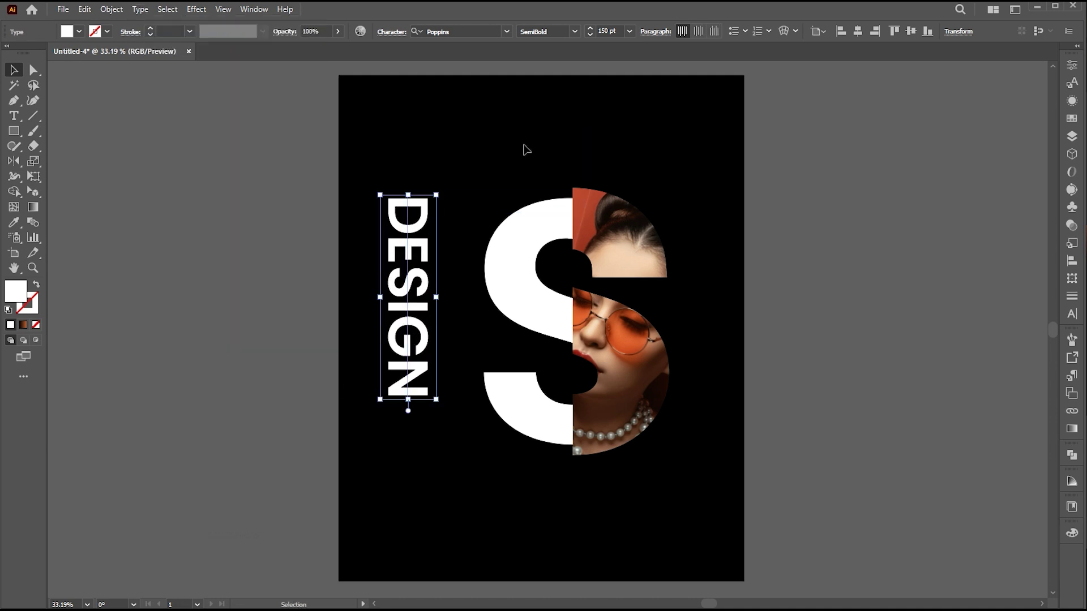
- Left-align DESIGN and switch it to the Adobe Single-line Composer
{"action": "left_click", "coordinate": [659, 33]}
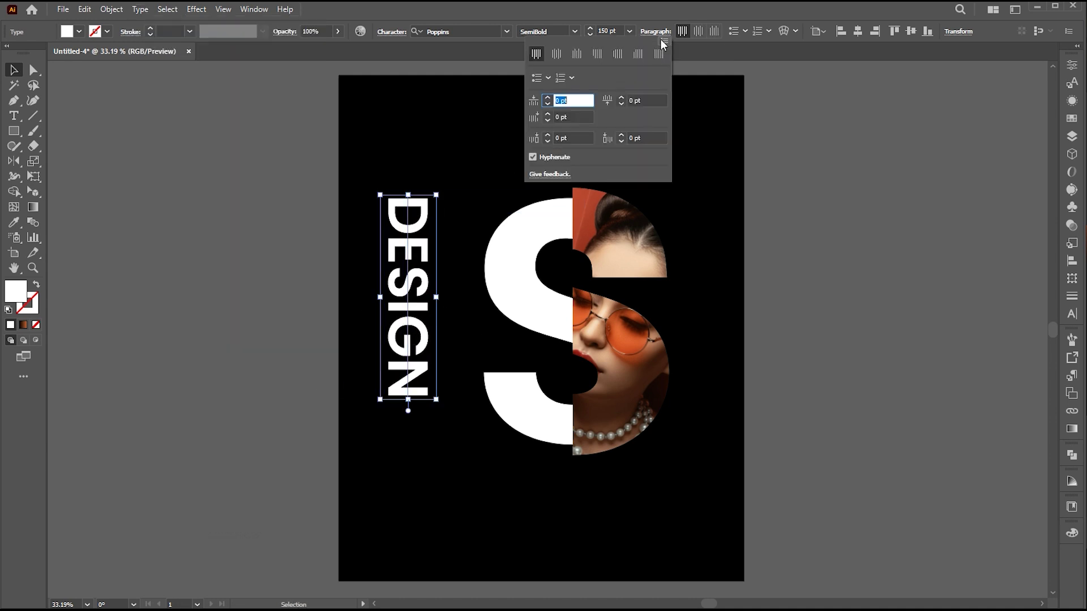
{"action": "left_click", "coordinate": [664, 41]}
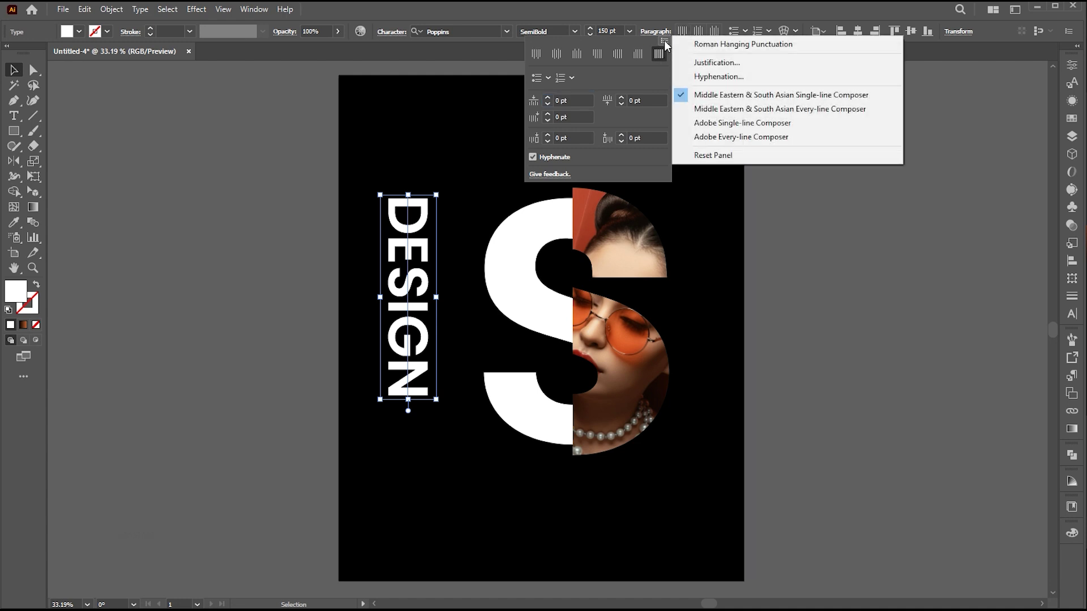
{"action": "left_click", "coordinate": [538, 54]}
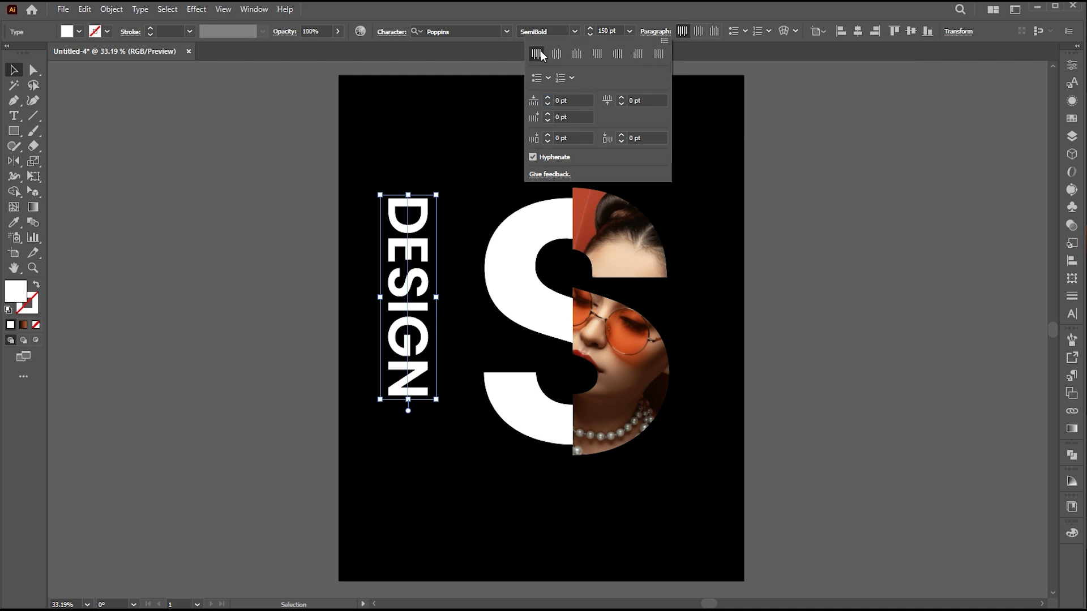
{"action": "left_click", "coordinate": [663, 41]}
{"action": "left_click", "coordinate": [711, 123]}
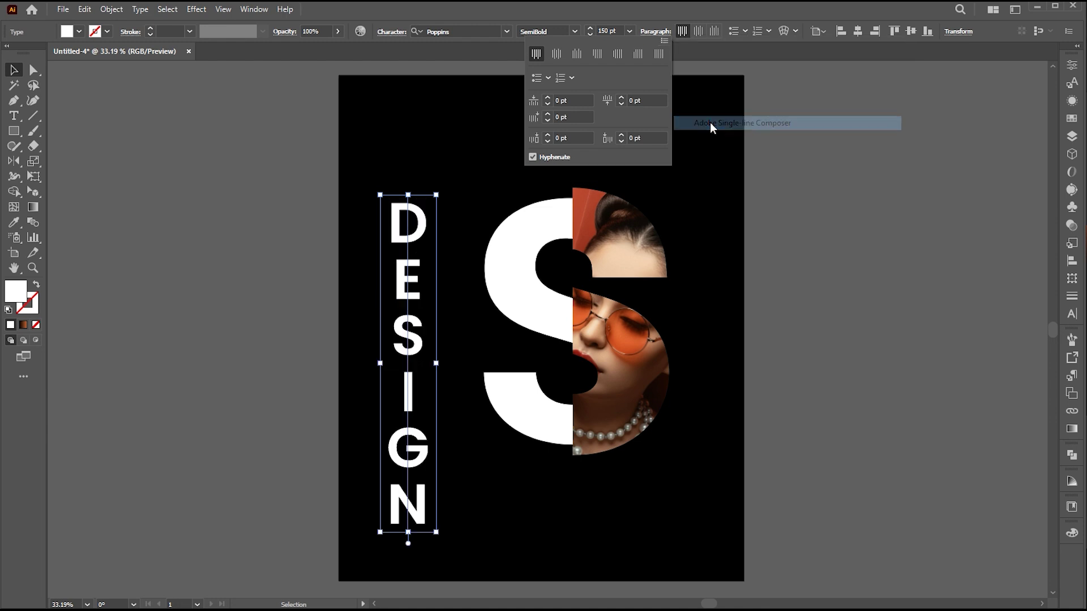
{"action": "left_click", "coordinate": [407, 343]}
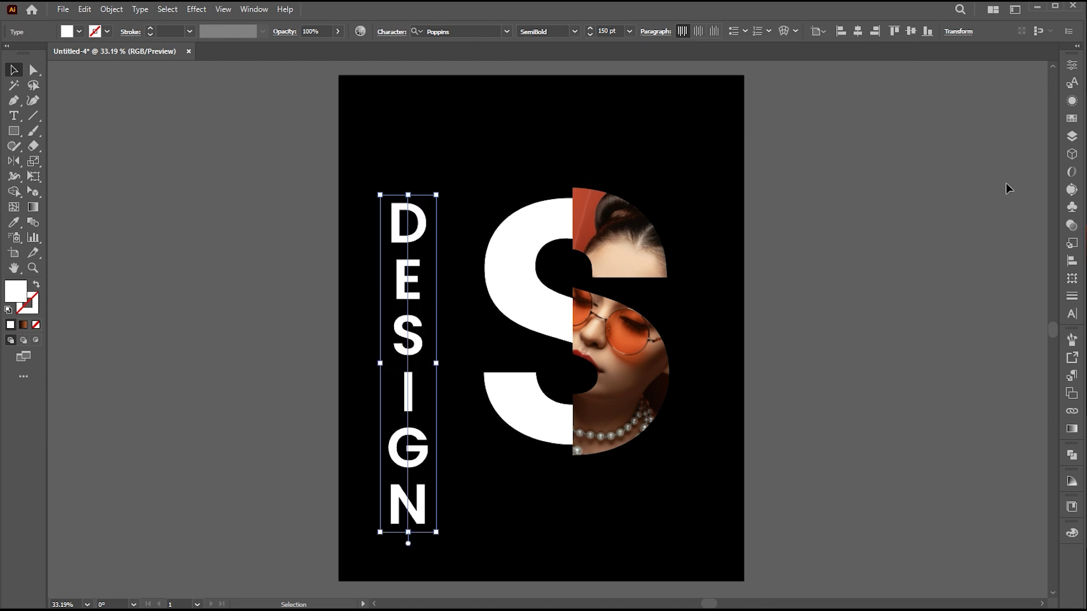
- Set DESIGN's tracking to 250, shrink it to about 88 pt, and reposition it
{"action": "key", "text": "ctrl+t"}
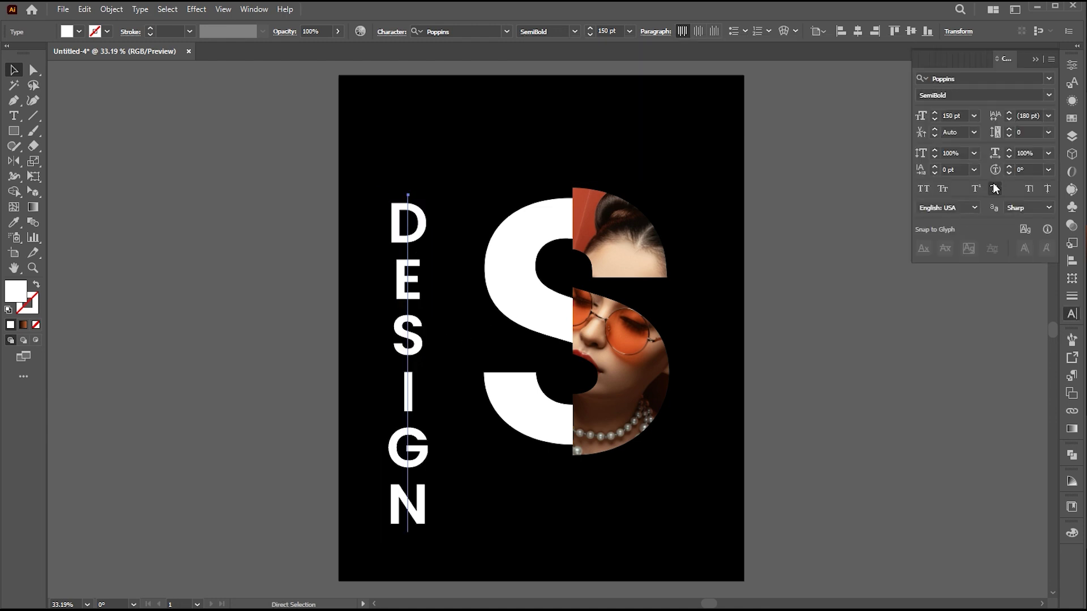
{"action": "left_click", "coordinate": [1021, 132]}
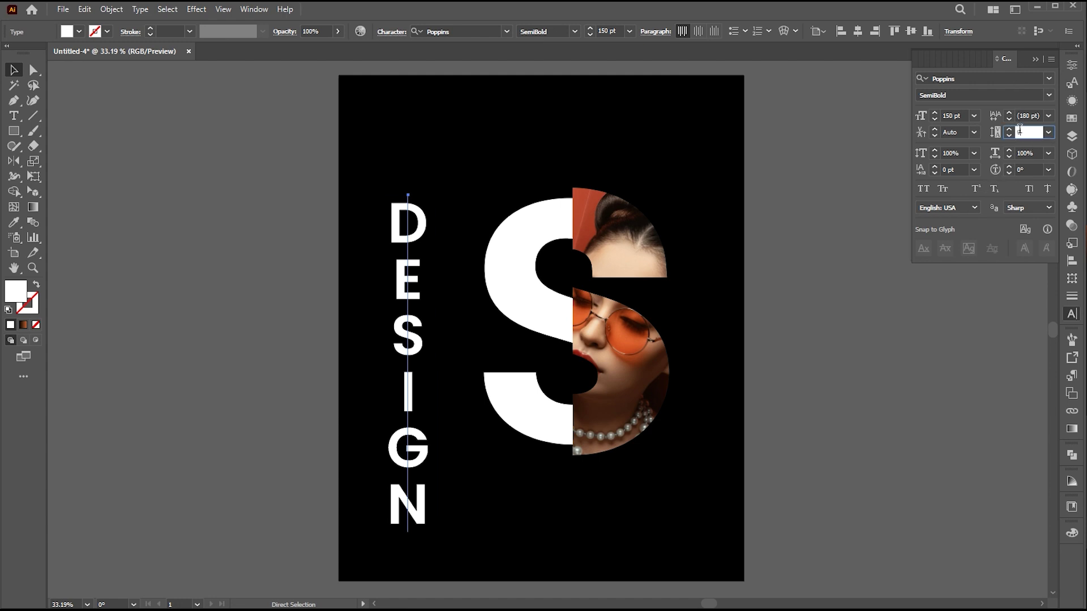
{"action": "type", "text": "250"}
{"action": "key", "text": "Return"}
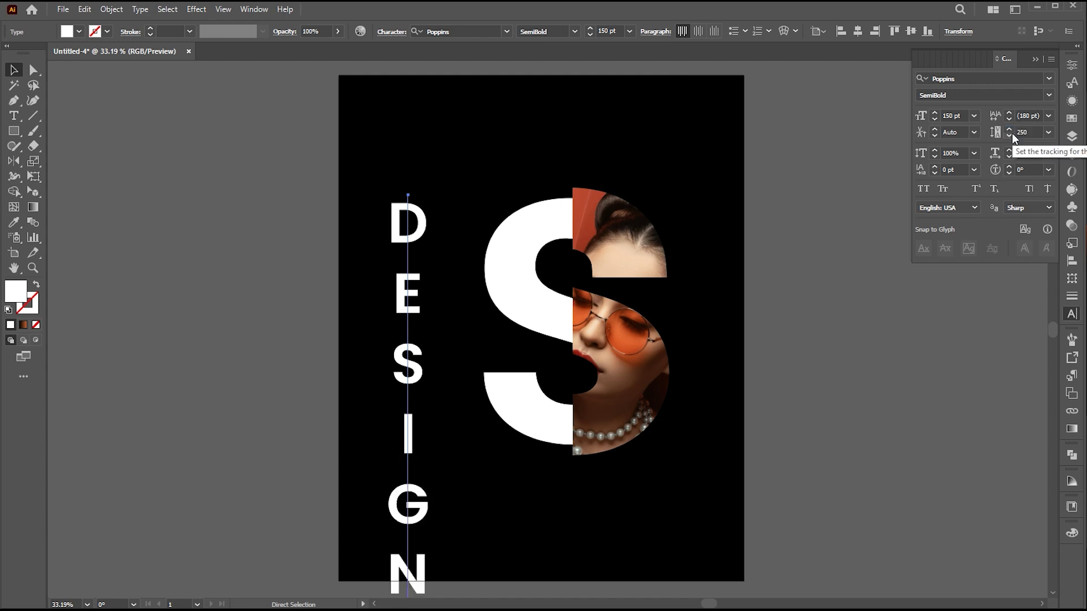
{"action": "left_click_drag", "start_coordinate": [440, 203], "coordinate": [417, 274]}
{"action": "left_click_drag", "start_coordinate": [401, 321], "coordinate": [395, 282]}
- Set DESIGN to Poppins ExtraBold, nudge it into place, and select the S artwork
{"action": "left_click", "coordinate": [574, 31]}
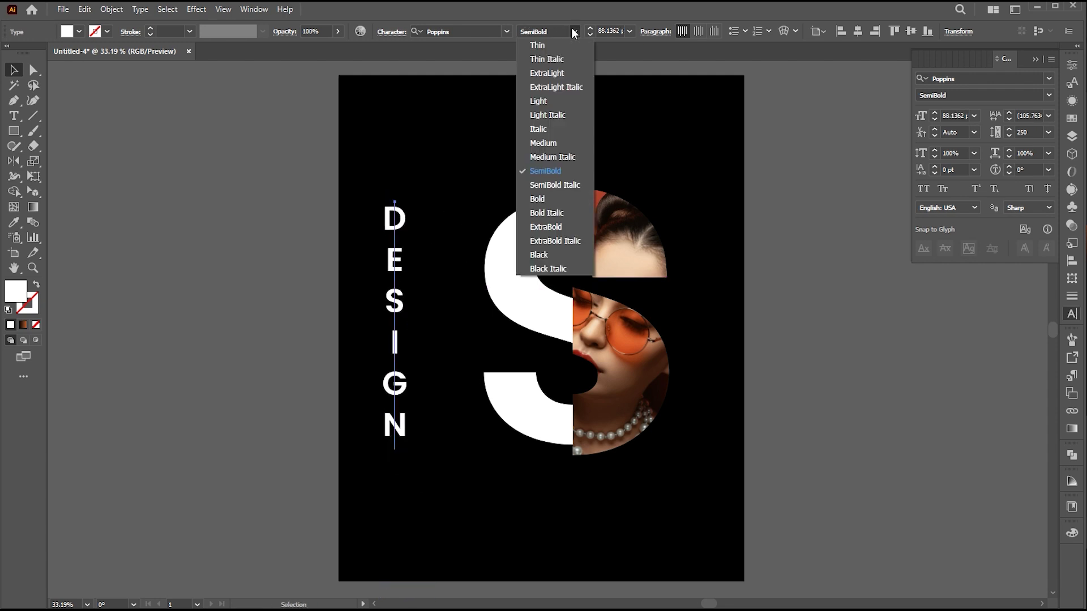
{"action": "left_click", "coordinate": [552, 233]}
{"action": "left_click_drag", "start_coordinate": [398, 278], "coordinate": [402, 275]}
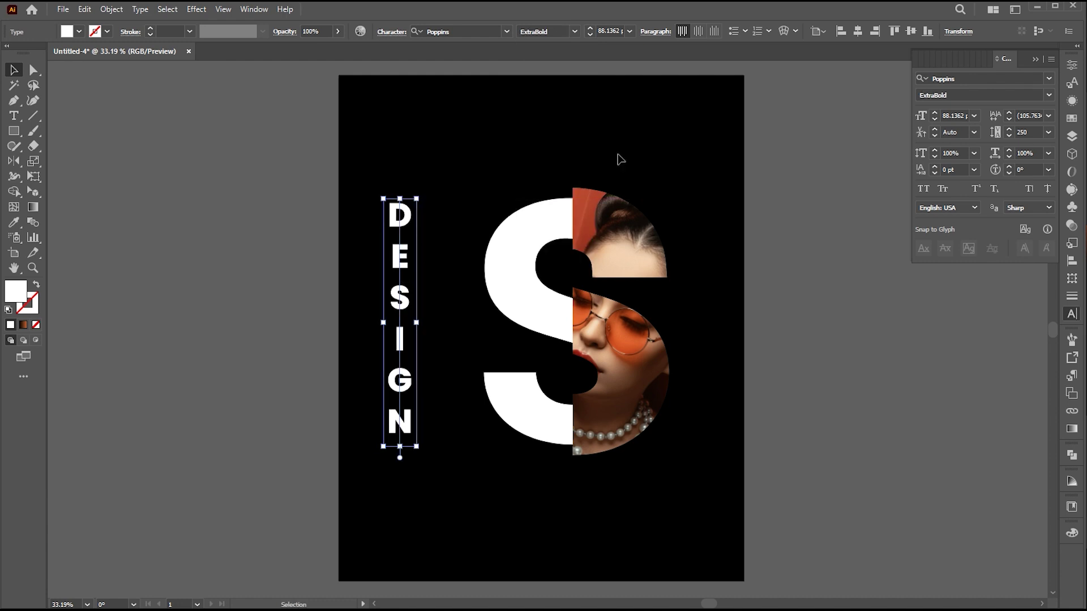
{"action": "left_click", "coordinate": [1034, 60]}
{"action": "left_click_drag", "start_coordinate": [728, 164], "coordinate": [494, 497]}
- Enlarge the photo-filled S slightly and nudge it right and down
{"action": "left_click_drag", "start_coordinate": [669, 321], "coordinate": [686, 322]}
{"action": "mouse_move", "coordinate": [640, 345]}
{"action": "left_mouse_down"}
{"action": "mouse_move", "coordinate": [619, 357]}
{"action": "mouse_move", "coordinate": [651, 352]}
{"action": "left_mouse_up"}
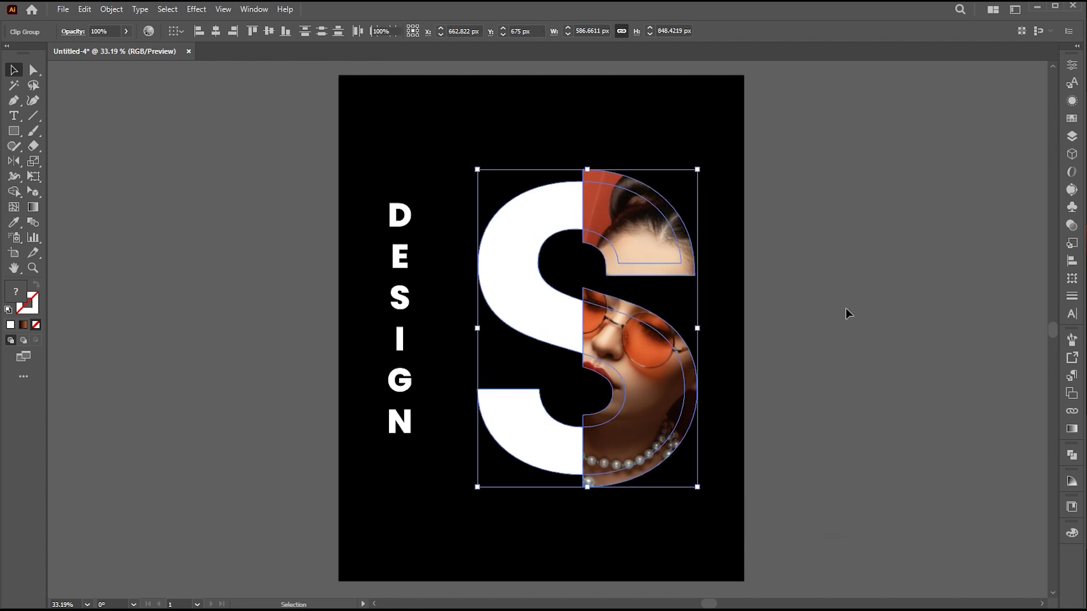
{"action": "left_click", "coordinate": [845, 308]}
- Move the vertical DESIGN text slightly lower and colour it with the sunglasses' orange
{"action": "left_click_drag", "start_coordinate": [403, 311], "coordinate": [403, 317]}
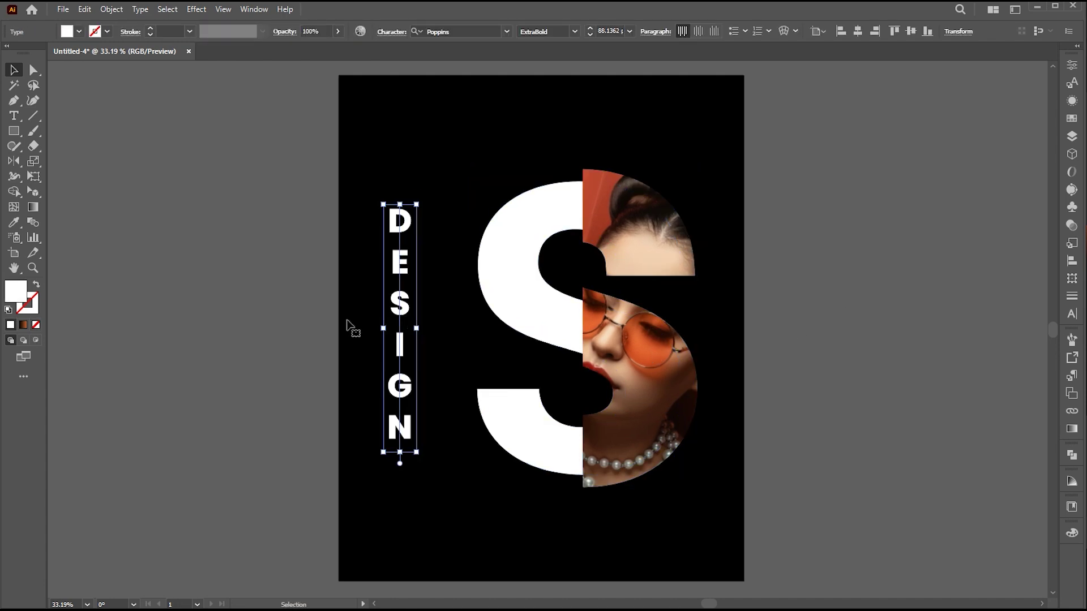
{"action": "left_click", "coordinate": [14, 223]}
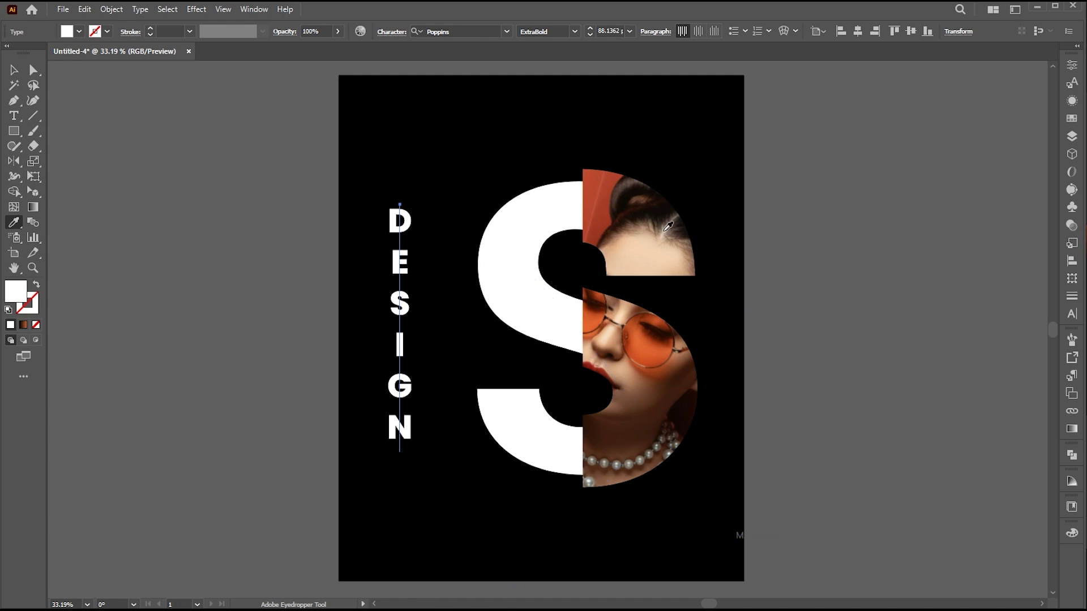
{"action": "left_click", "coordinate": [657, 341]}
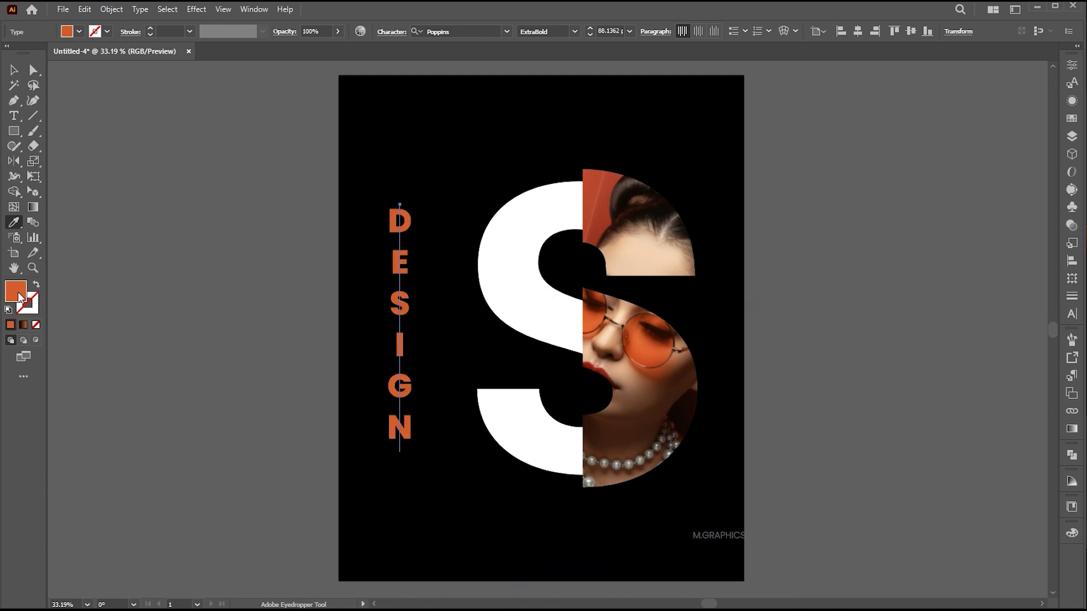